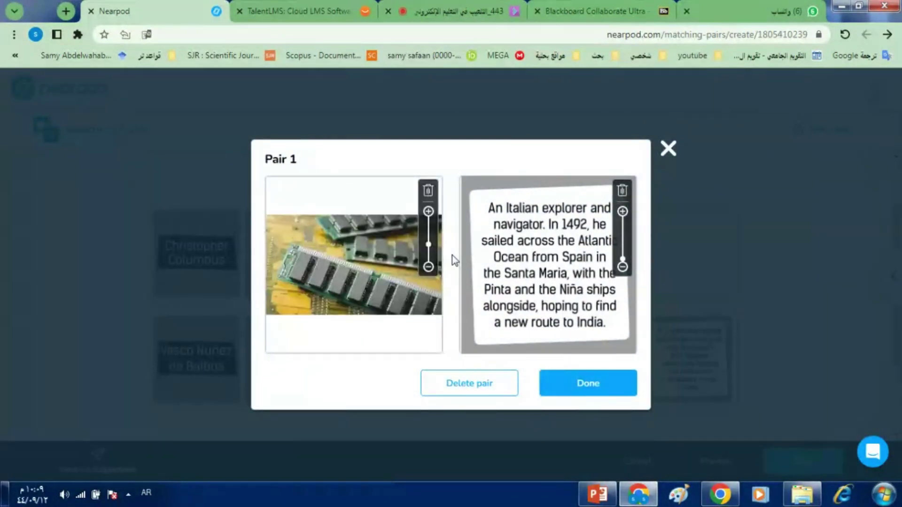
# - Replace Pair 1's explorer description with the text "RAM" and finish the pair
pyautogui.moveTo(427, 245)
pyautogui.mouseDown()
pyautogui.moveTo(427, 225)
pyautogui.moveTo(426, 258)
pyautogui.moveTo(426, 246)
pyautogui.mouseUp()
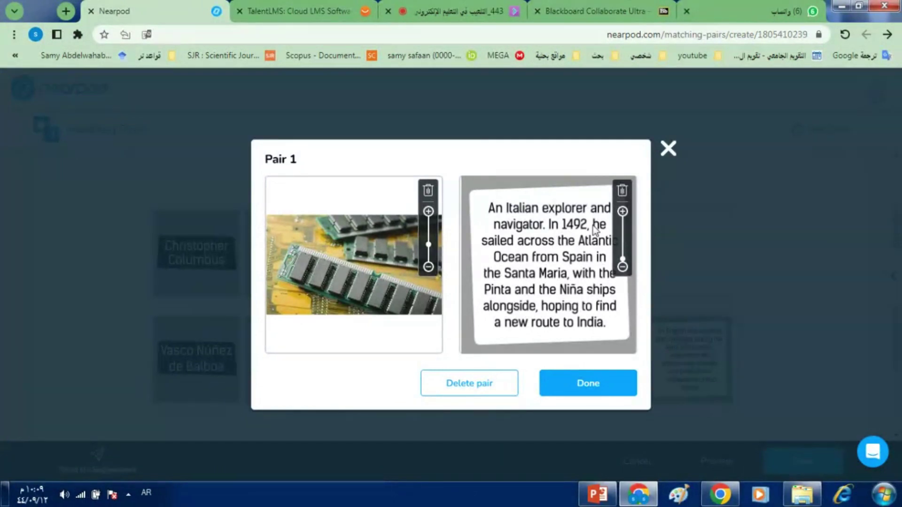
pyautogui.click(621, 190)
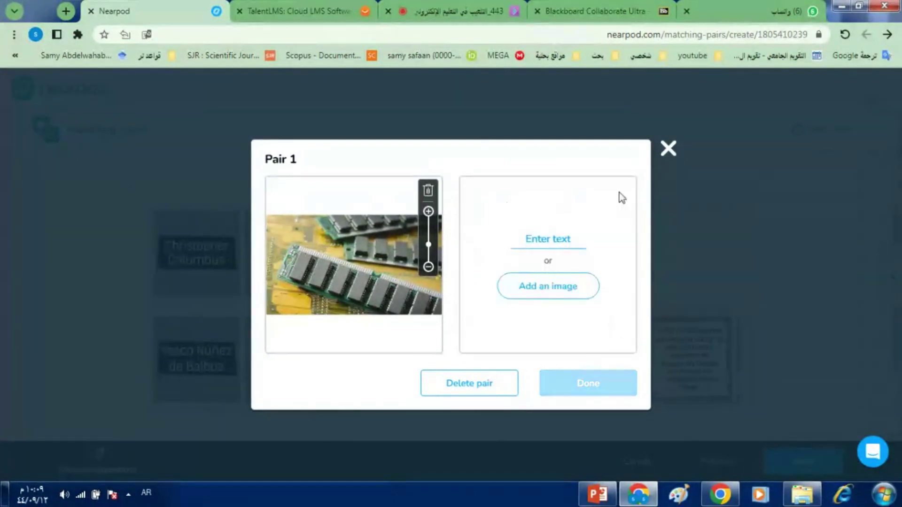
pyautogui.click(542, 238)
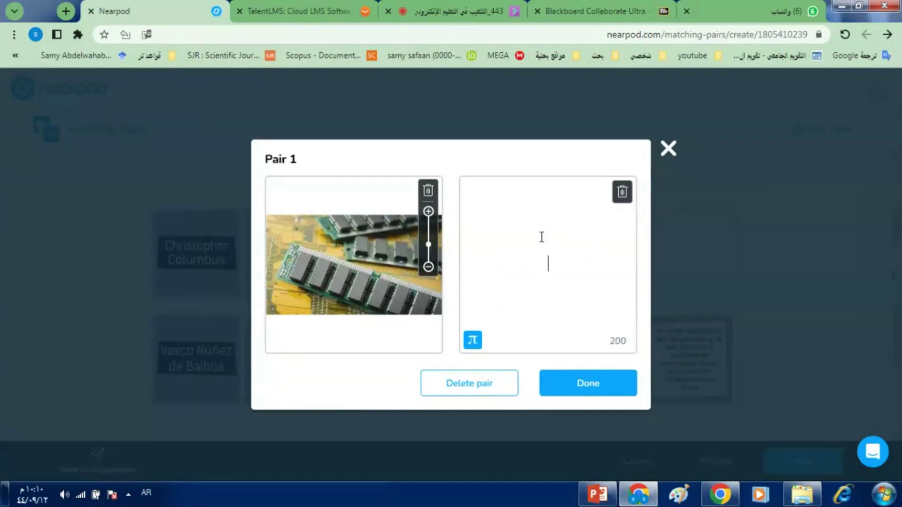
pyautogui.hotkey('alt', 'shift')
pyautogui.press('capslock')
pyautogui.write('RAM')
pyautogui.click(572, 383)
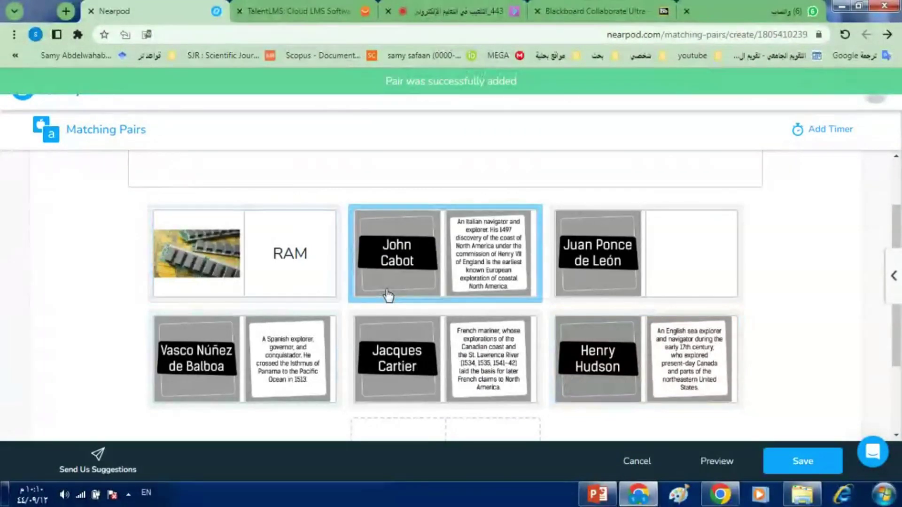
# - Replace the John Cabot card in Pair 2 with the ROM image from the Pictures library in File Explorer
pyautogui.click(460, 270)
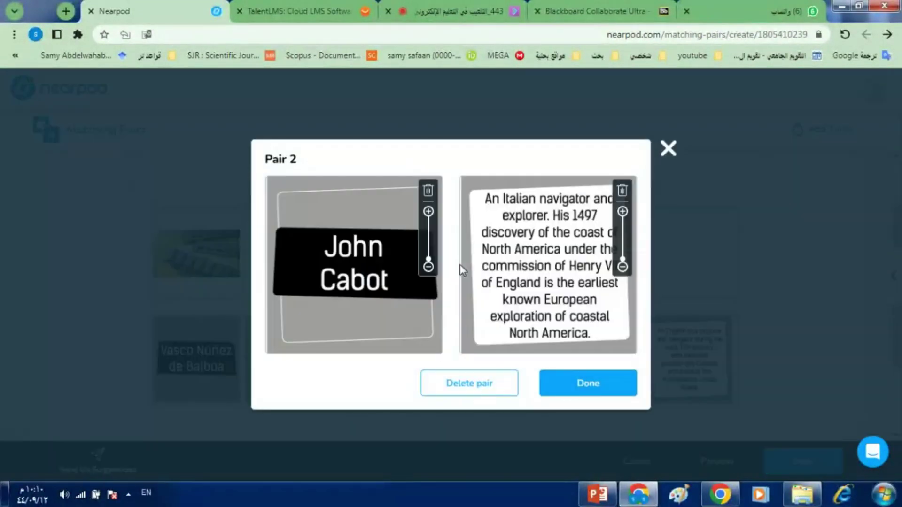
pyautogui.click(427, 190)
pyautogui.click(357, 292)
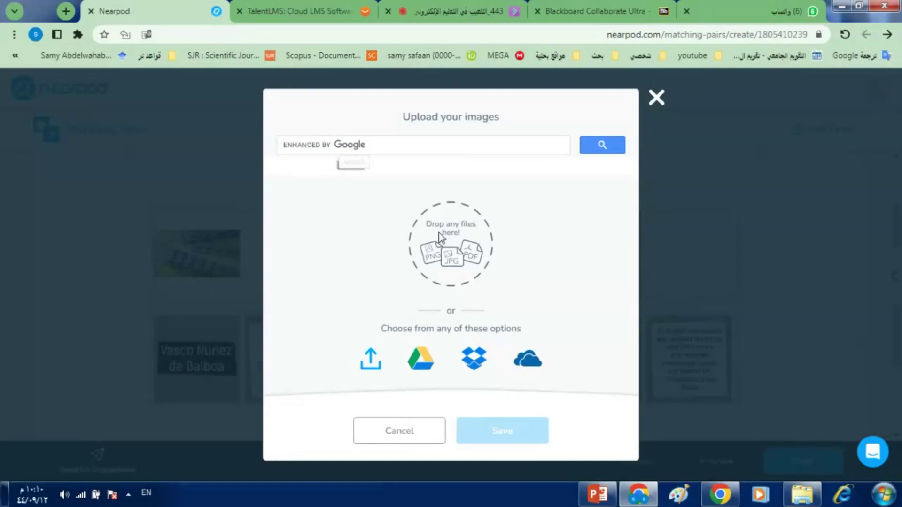
pyautogui.click(371, 362)
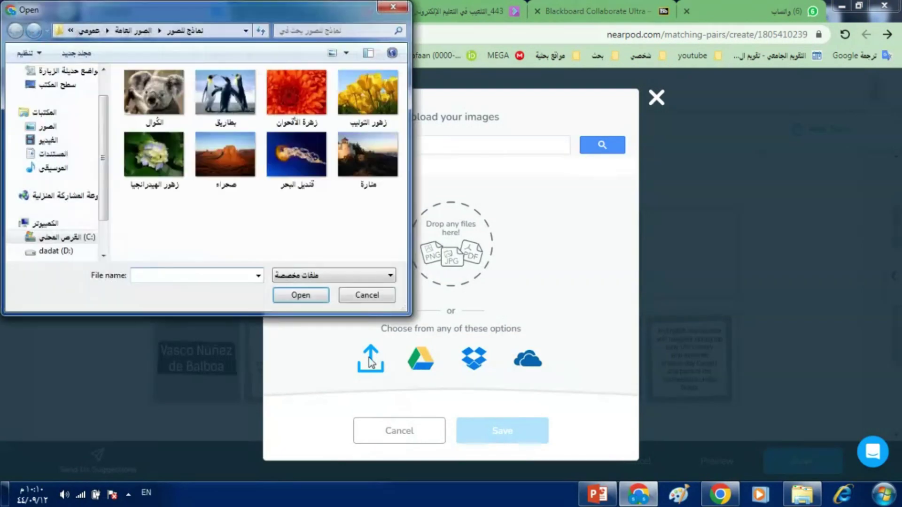
pyautogui.click(393, 6)
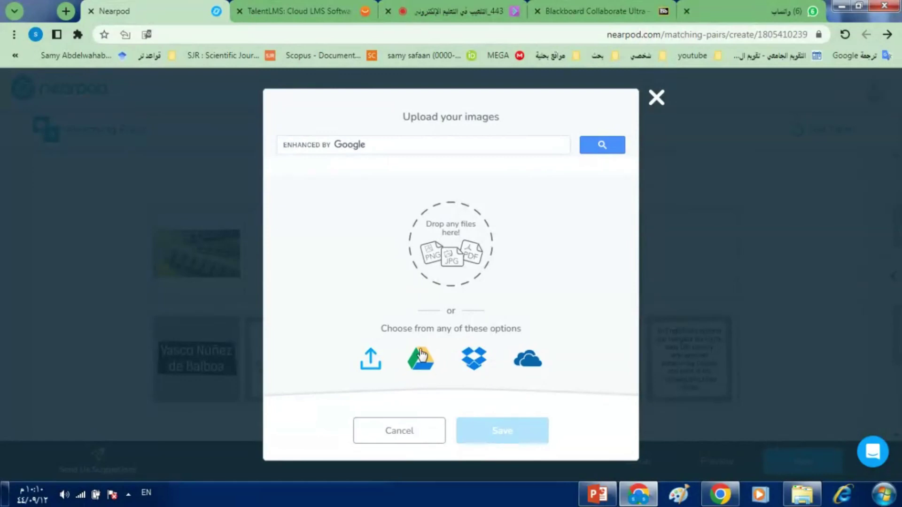
pyautogui.click(803, 494)
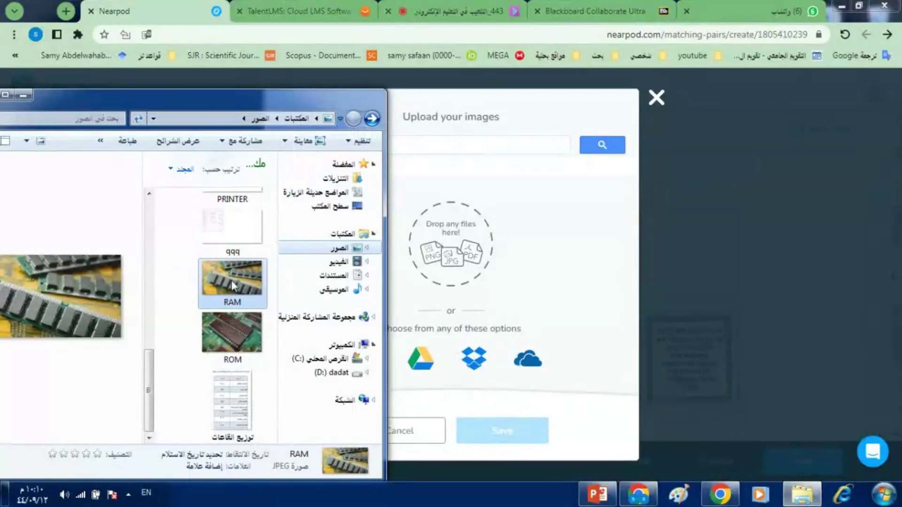
pyautogui.moveTo(232, 334); pyautogui.dragTo(452, 269)
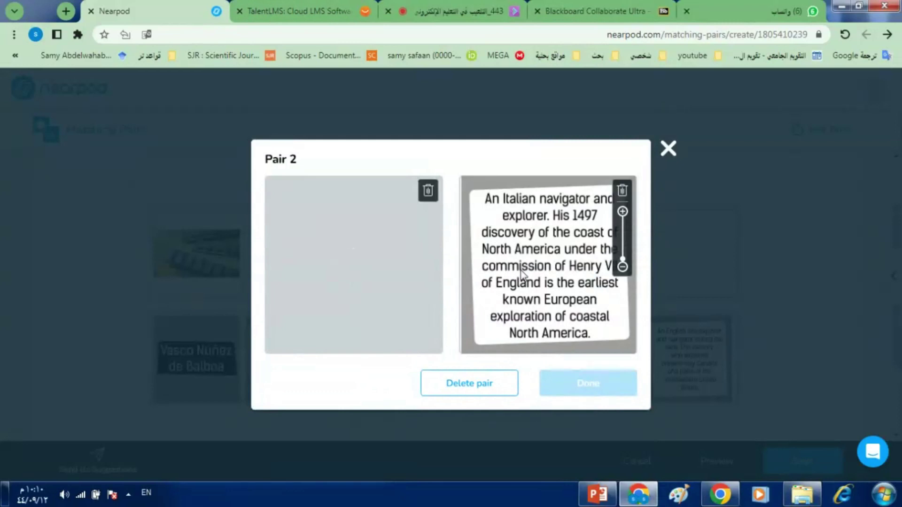
# - Replace Pair 2's description card with the text "ROM" and finish the pair
pyautogui.click(623, 190)
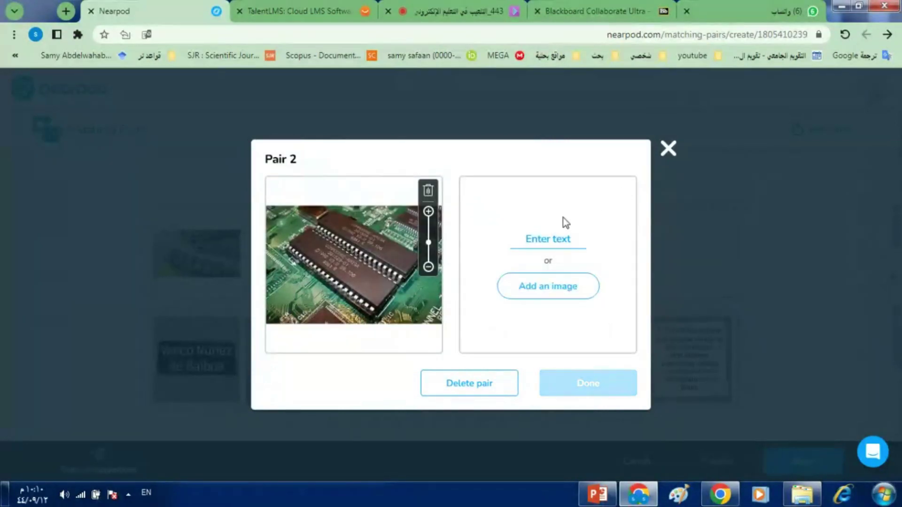
pyautogui.click(545, 234)
pyautogui.write('ROM')
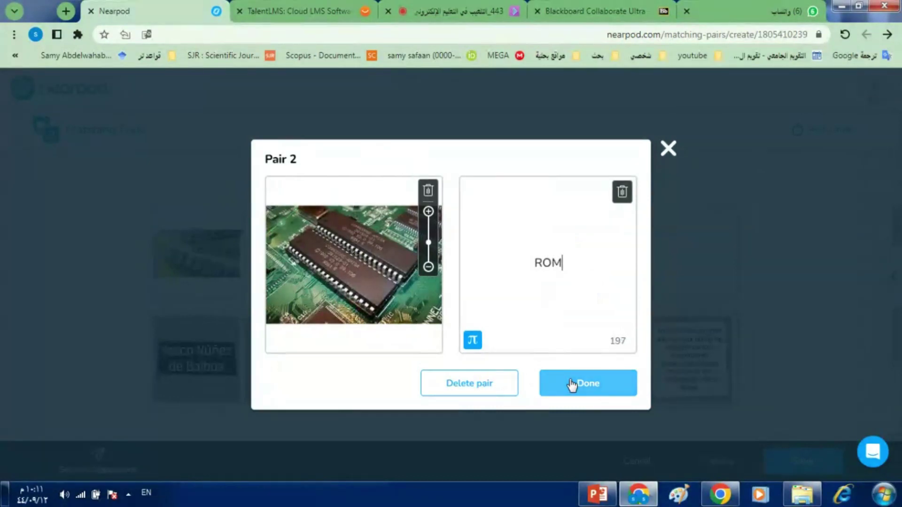
pyautogui.click(572, 384)
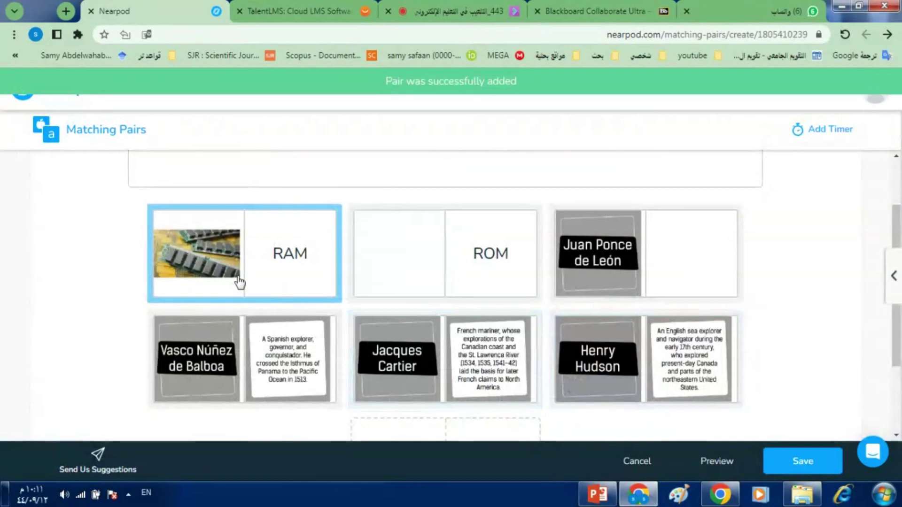
# - Replace the Juan Ponce de León card in Pair 3 with the BARCODE image from the Pictures library in File Explorer
pyautogui.click(634, 268)
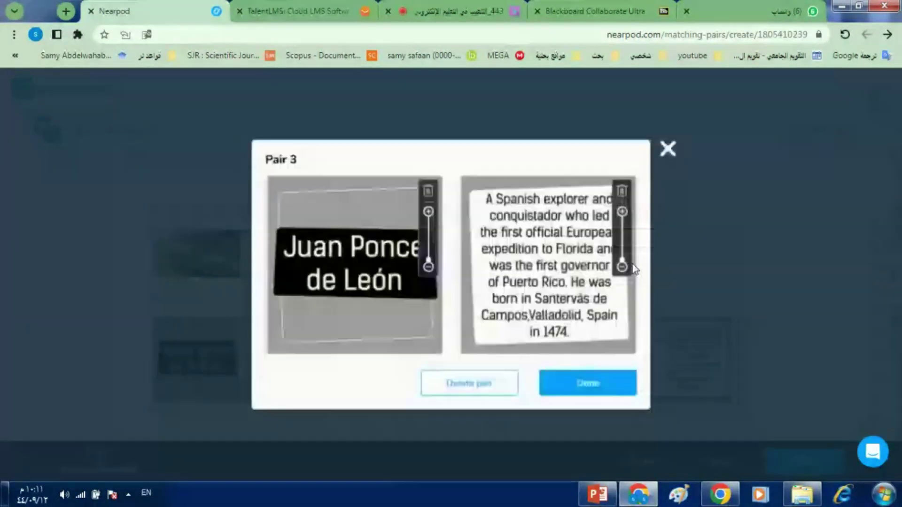
pyautogui.click(428, 191)
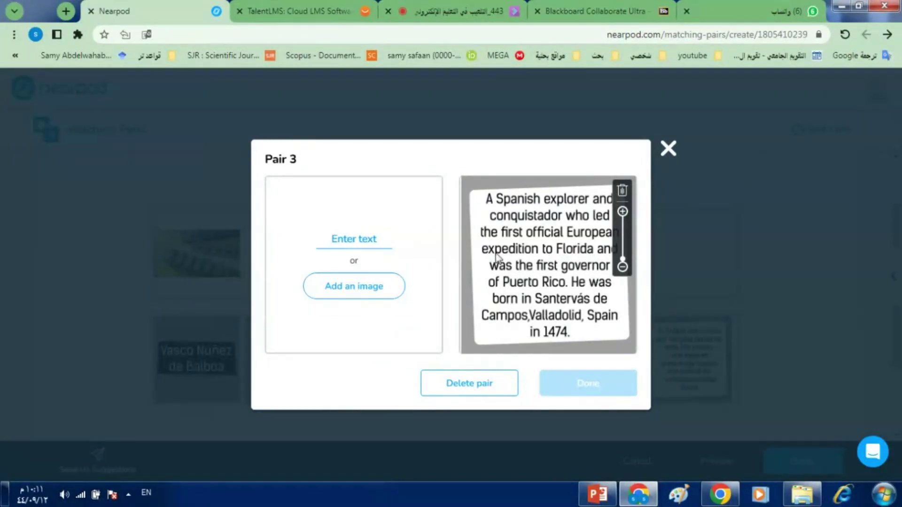
pyautogui.click(349, 287)
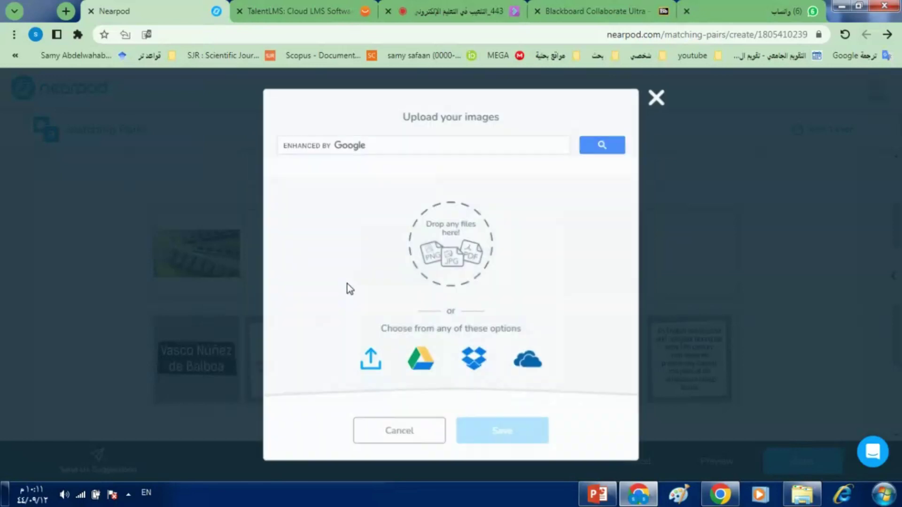
pyautogui.click(802, 494)
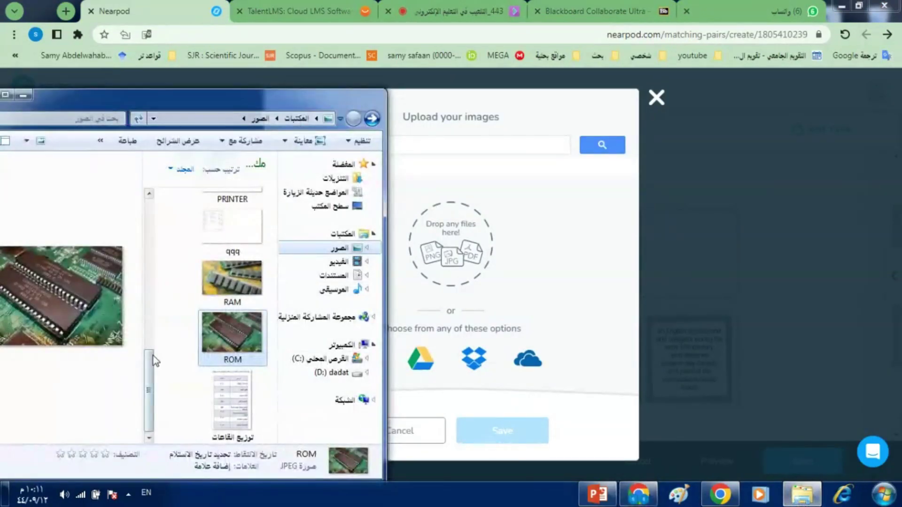
pyautogui.moveTo(148, 368); pyautogui.dragTo(149, 261)
pyautogui.moveTo(240, 285); pyautogui.dragTo(442, 269)
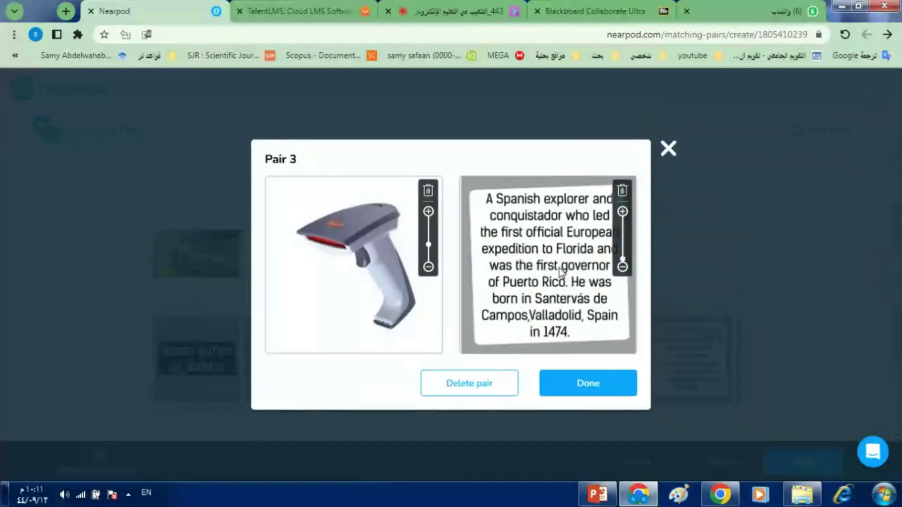
# - Replace Pair 3's description card with the text "INPUTUNIT" and finish the pair
pyautogui.click(623, 192)
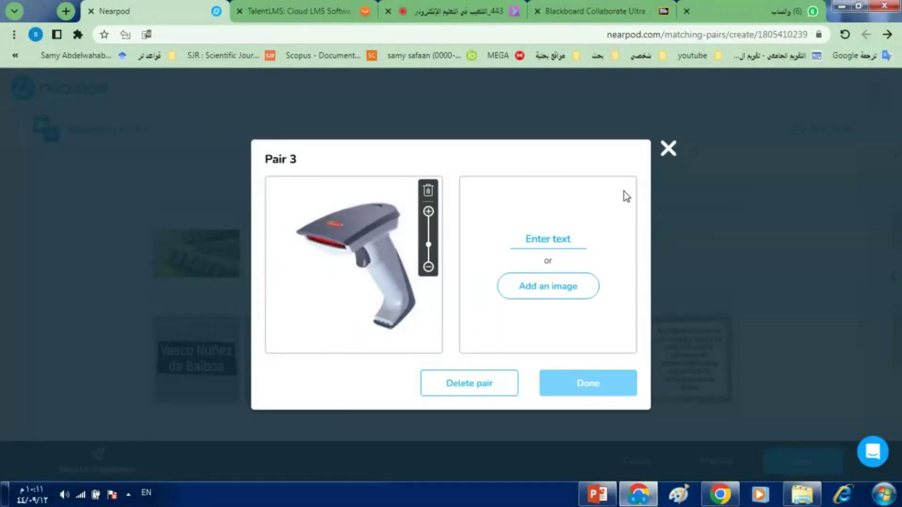
pyautogui.click(538, 239)
pyautogui.write('INPUT')
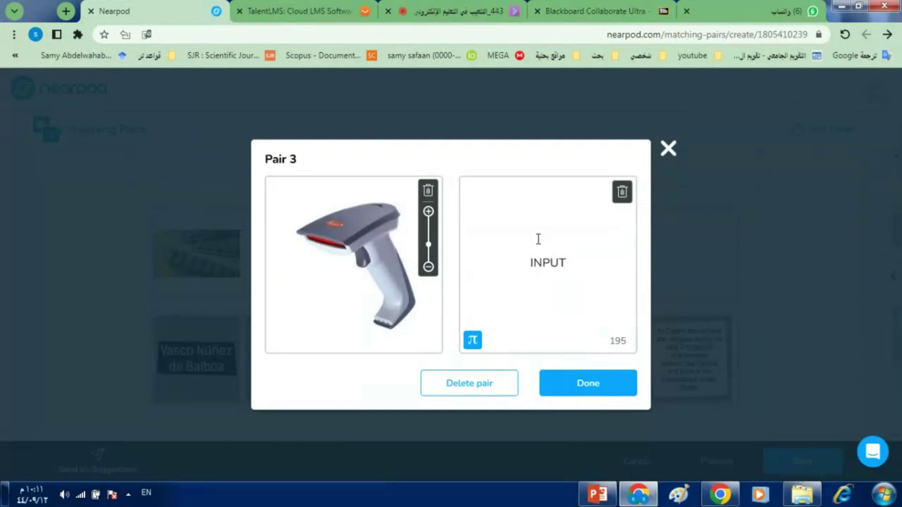
pyautogui.write('UNIT')
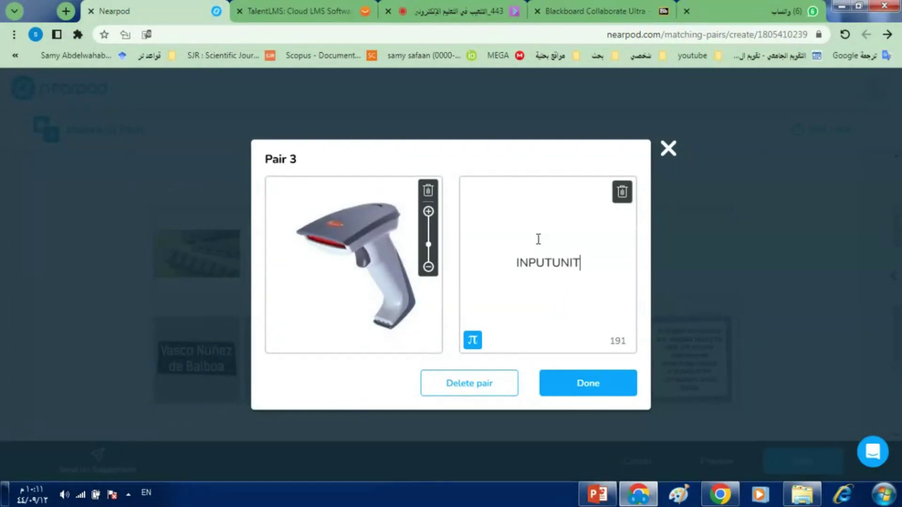
pyautogui.click(572, 391)
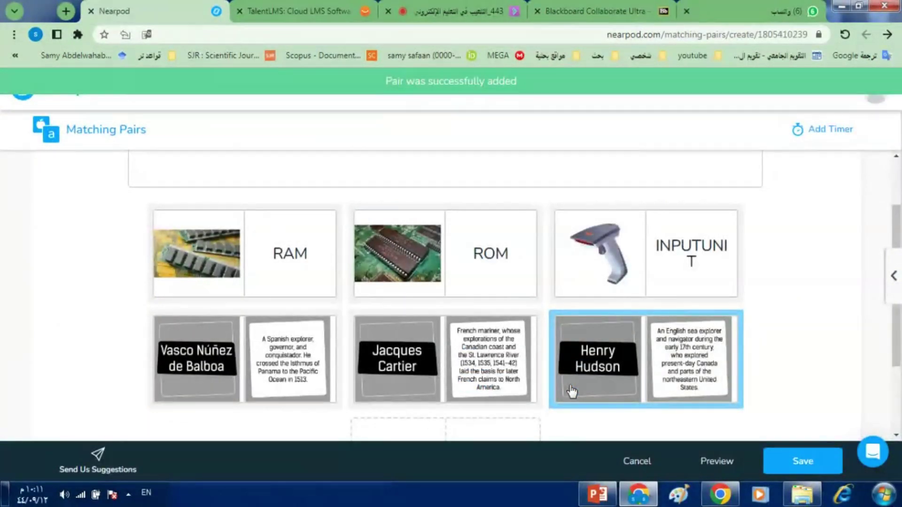
# - Replace the Vasco Núñez de Balboa card in Pair 4 with the PRINTER image from the Pictures library in File Explorer
pyautogui.click(258, 365)
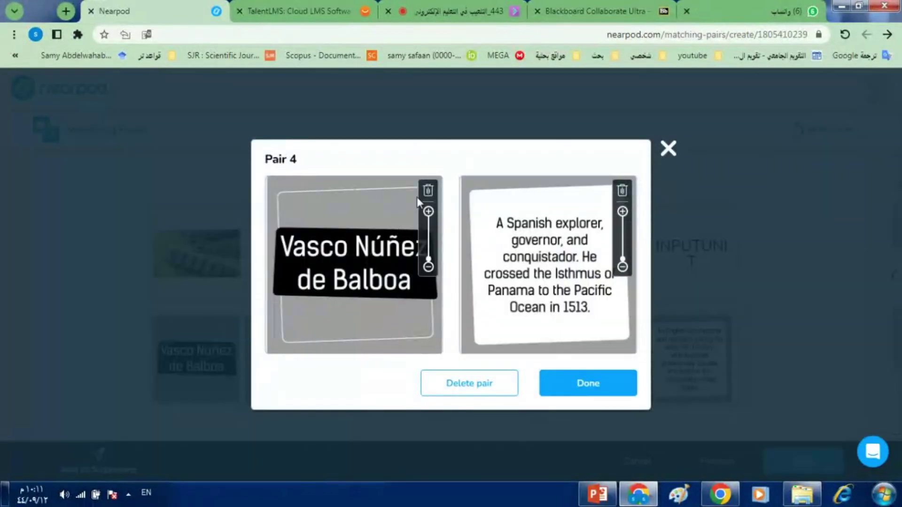
pyautogui.click(427, 192)
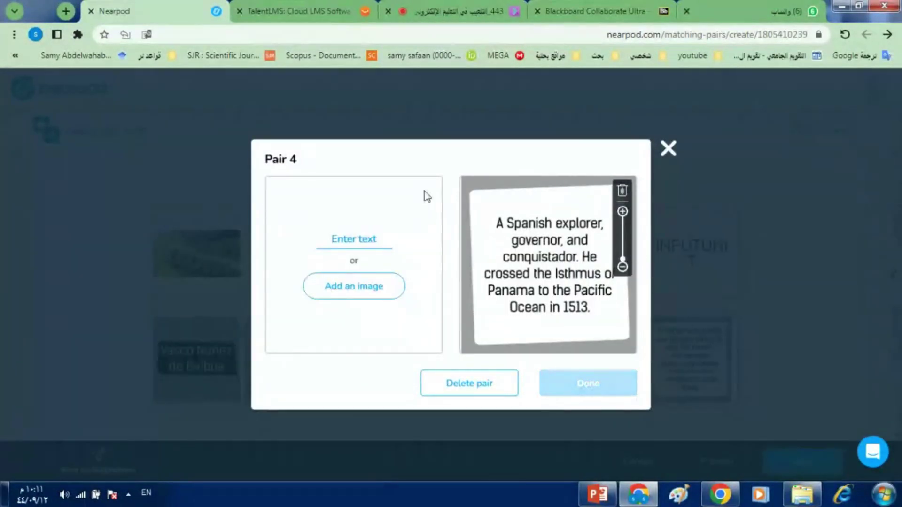
pyautogui.click(353, 287)
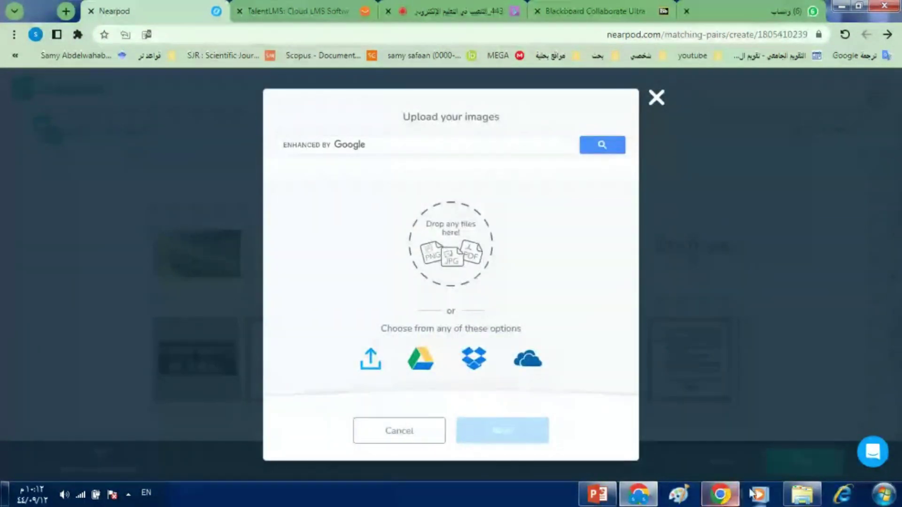
pyautogui.click(794, 497)
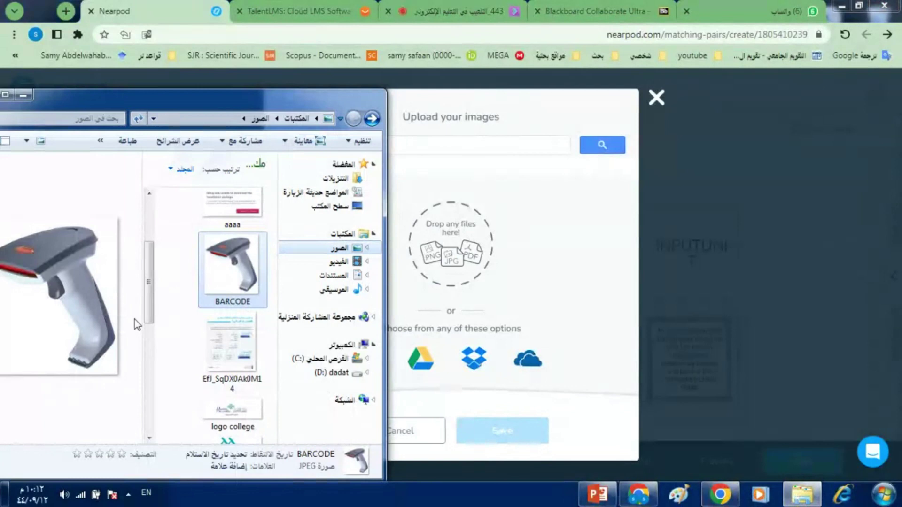
pyautogui.moveTo(148, 300); pyautogui.dragTo(147, 360)
pyautogui.moveTo(226, 315); pyautogui.dragTo(432, 270)
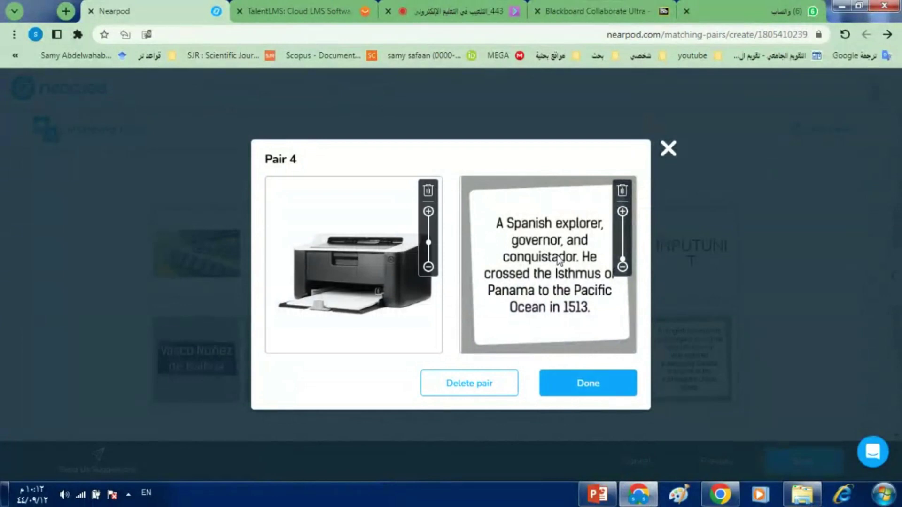
# - Replace Pair 4's description card with the text "OUTPUTUNIT" and finish the pair
pyautogui.click(621, 191)
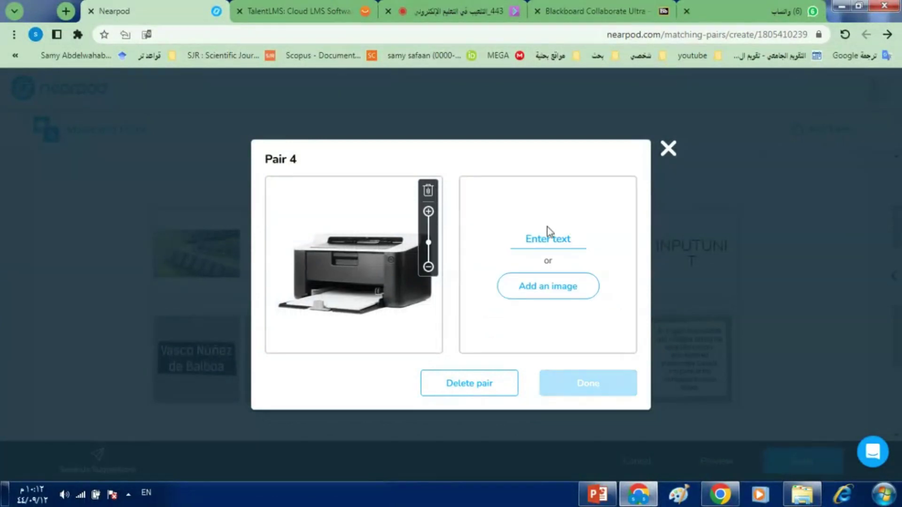
pyautogui.click(540, 238)
pyautogui.write('O')
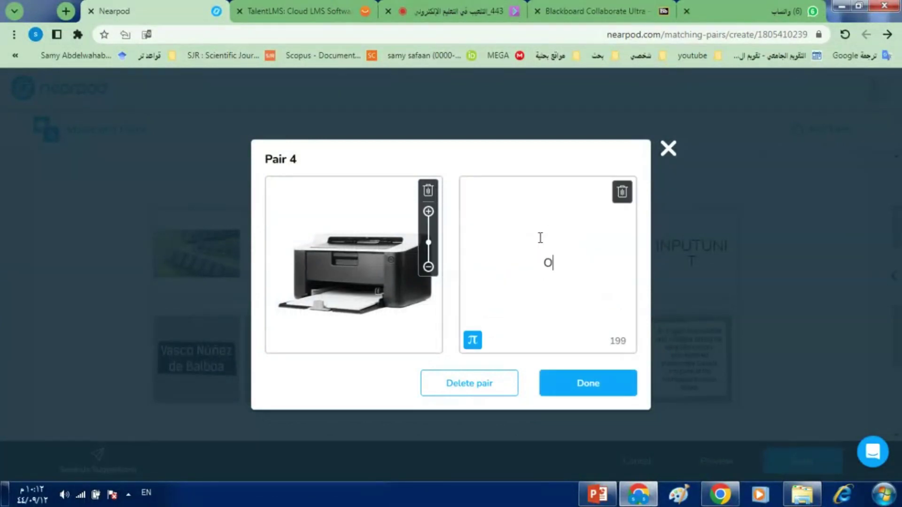
pyautogui.write('UTPUTUN')
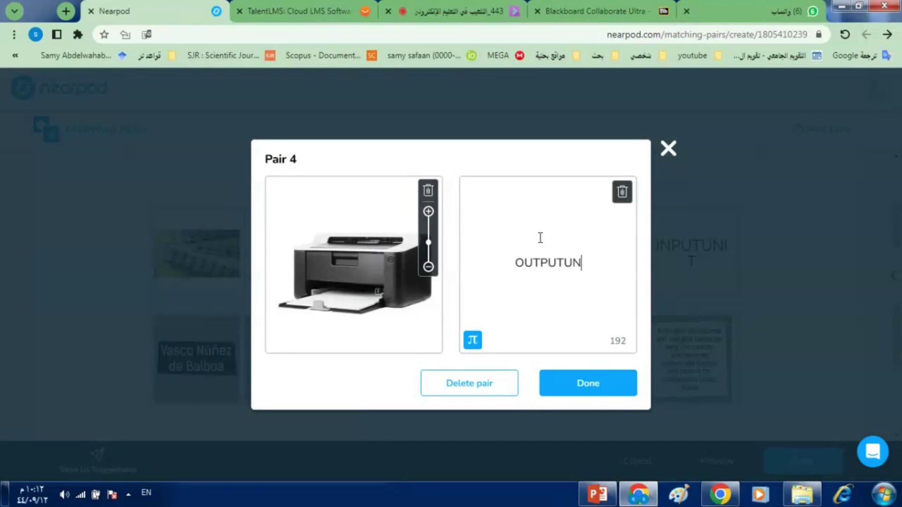
pyautogui.write('IT')
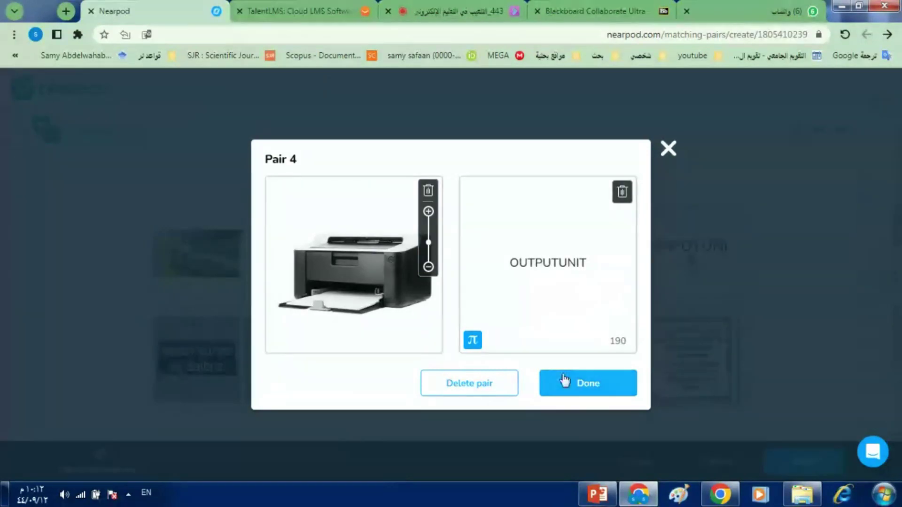
pyautogui.click(565, 383)
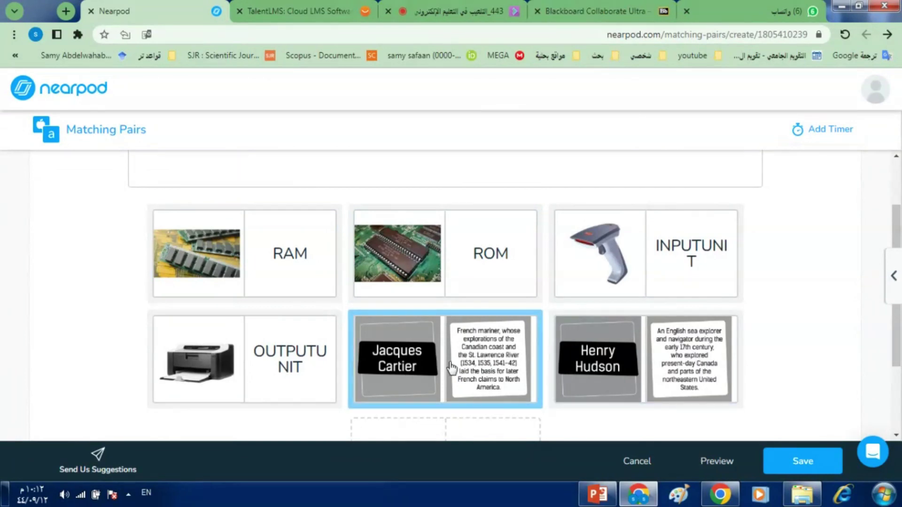
# - Replace the Jacques Cartier card in Pair 5 with the Arabic text "يتكون الحاسب من مكونات ماديةو"
pyautogui.click(501, 375)
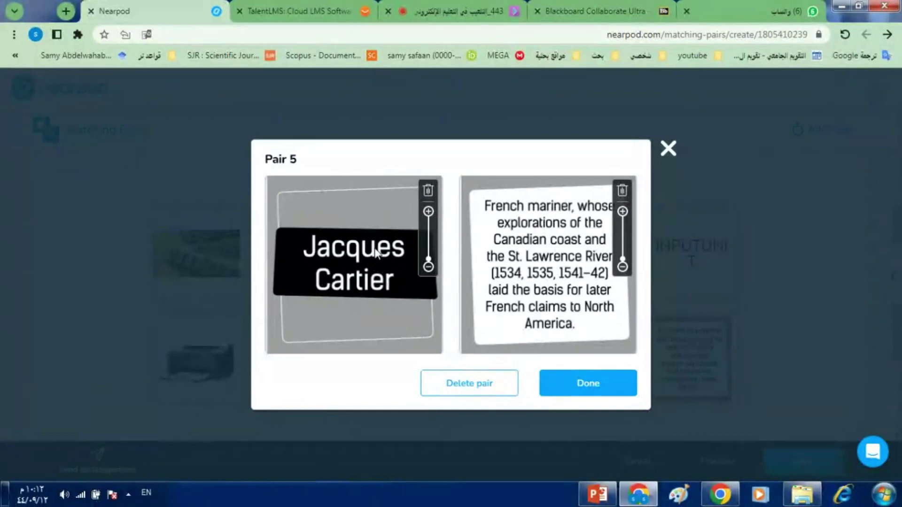
pyautogui.click(428, 192)
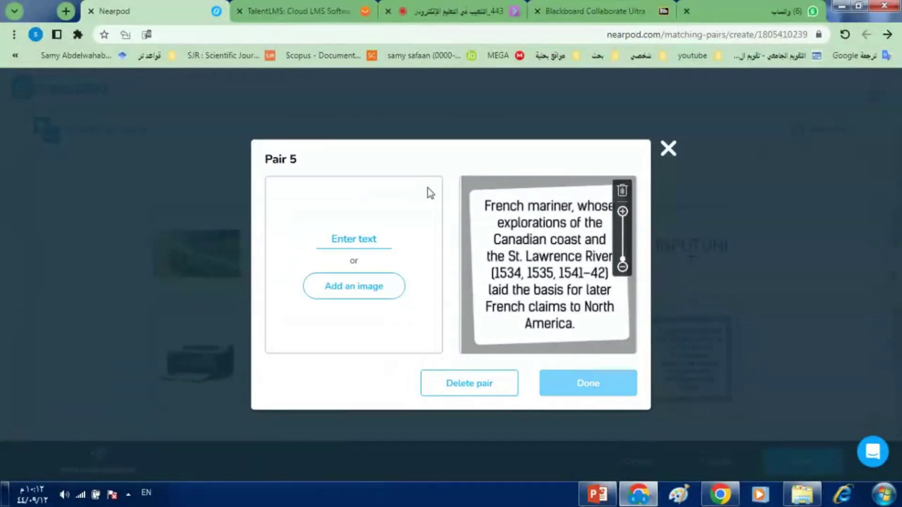
pyautogui.click(363, 240)
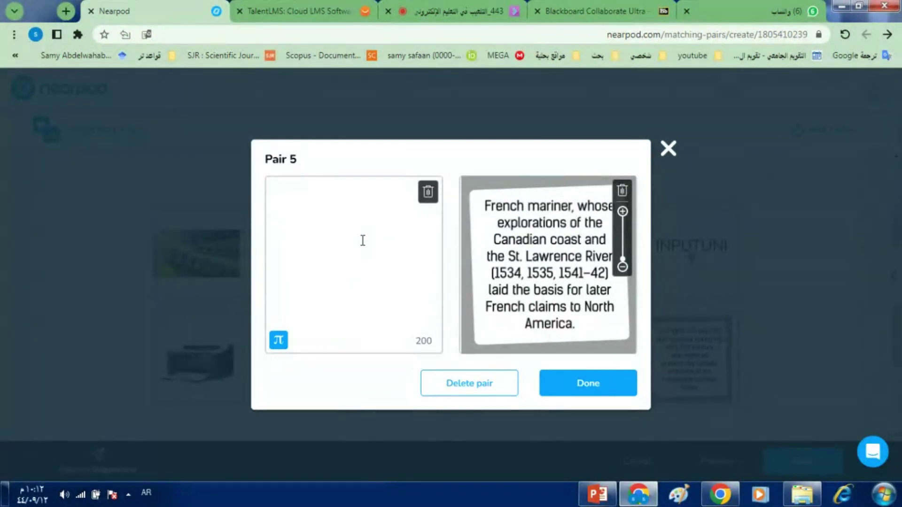
pyautogui.write('أتكون الحاسب من ')
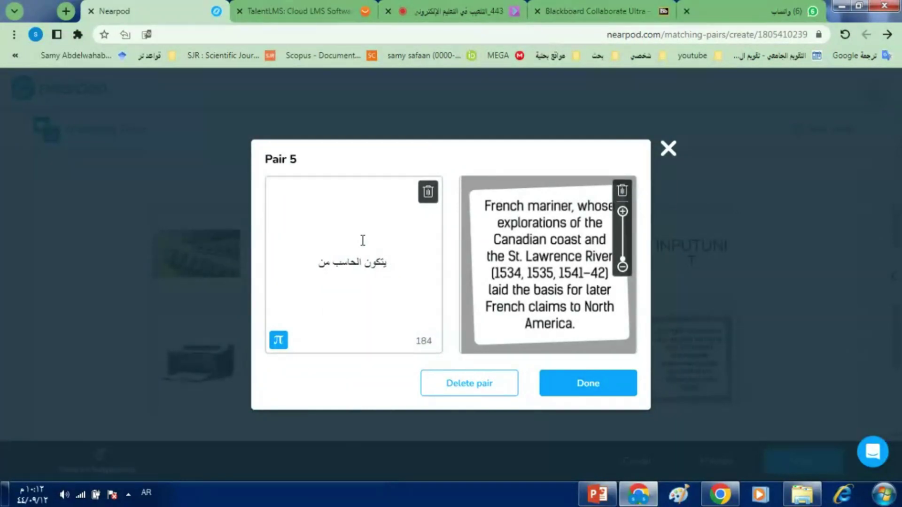
pyautogui.write('مكونات')
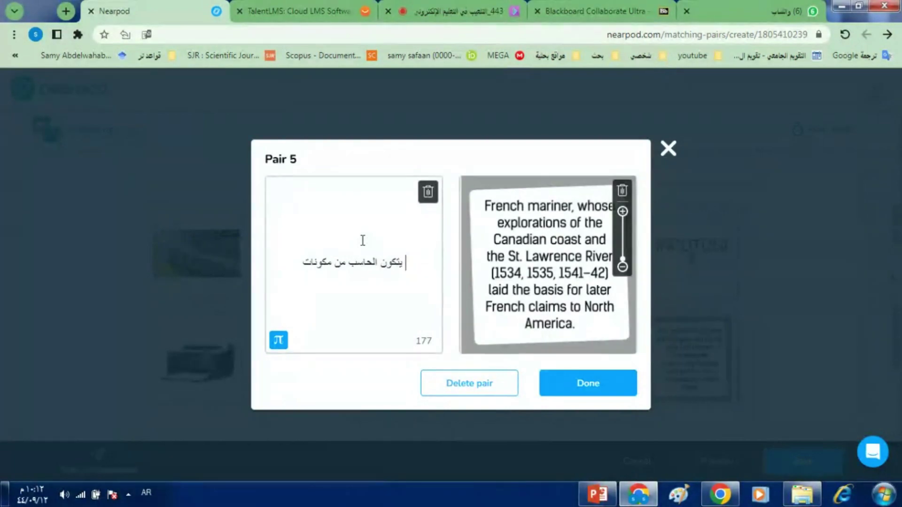
pyautogui.write('مادية')
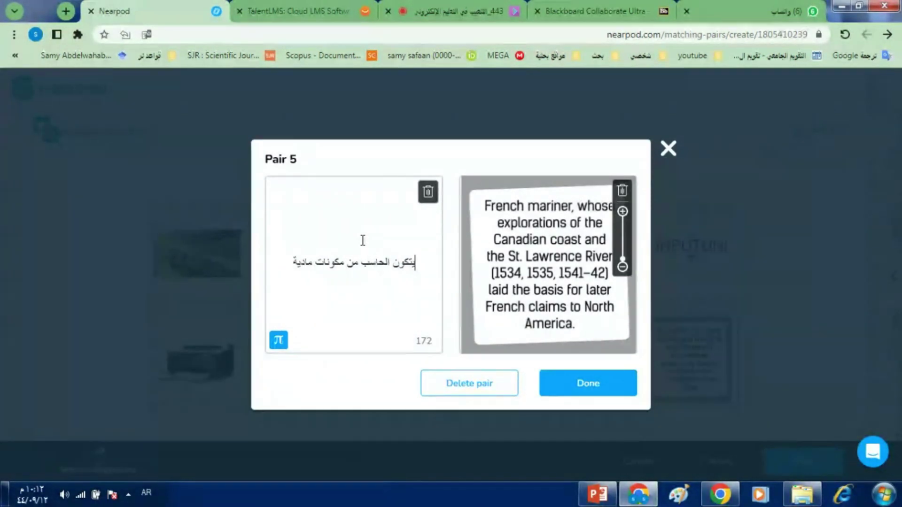
pyautogui.write('و')
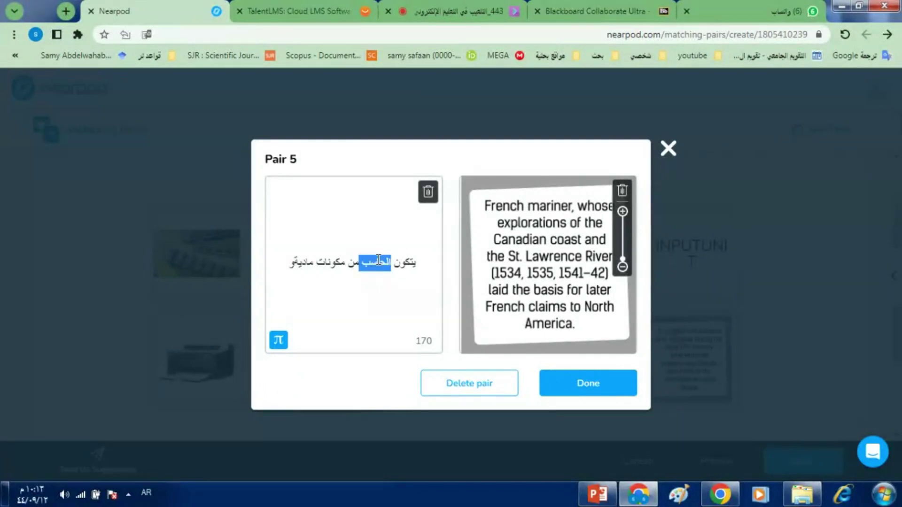
pyautogui.tripleClick(379, 260)
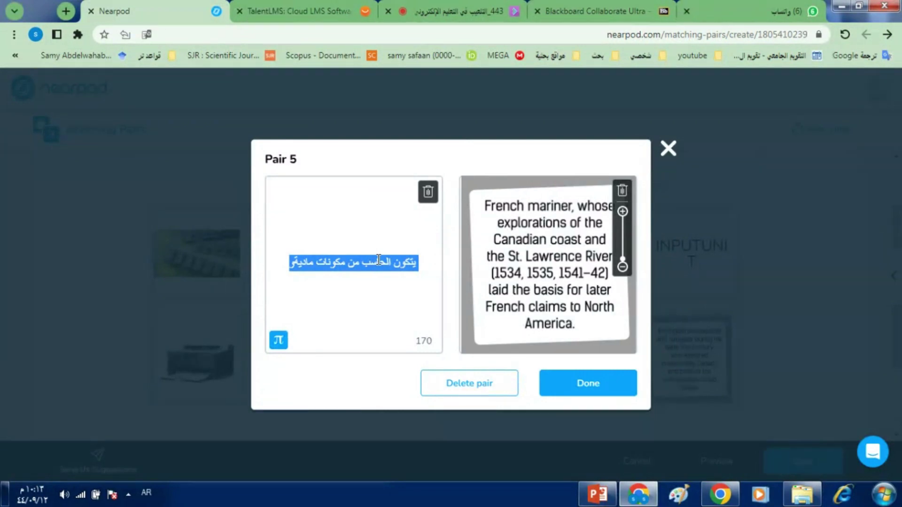
pyautogui.click(582, 251)
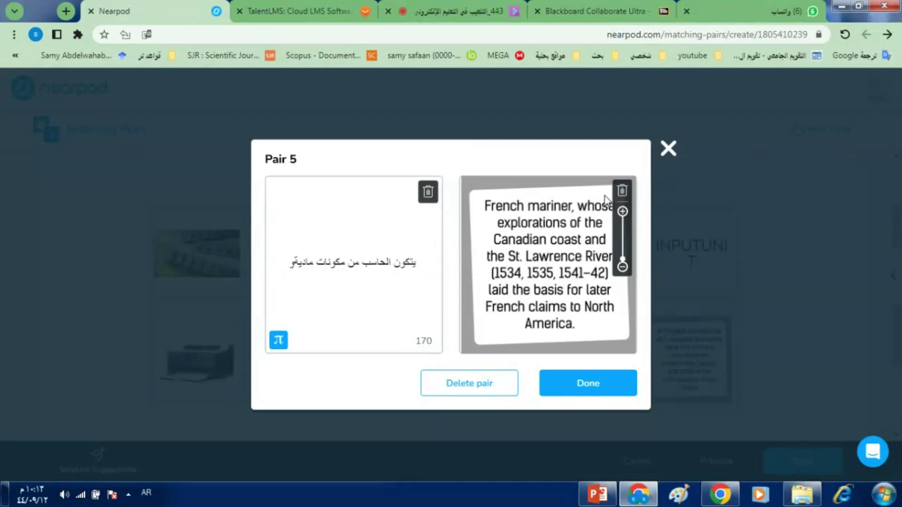
# - Replace Pair 5's description card with the text "برمجية" and finish the pair
pyautogui.click(622, 190)
pyautogui.click(548, 236)
pyautogui.write('برمجية')
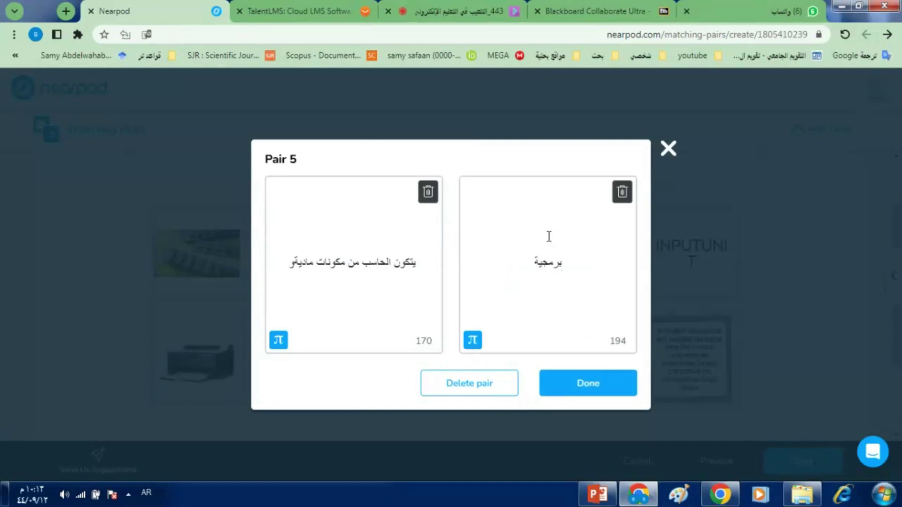
pyautogui.click(603, 384)
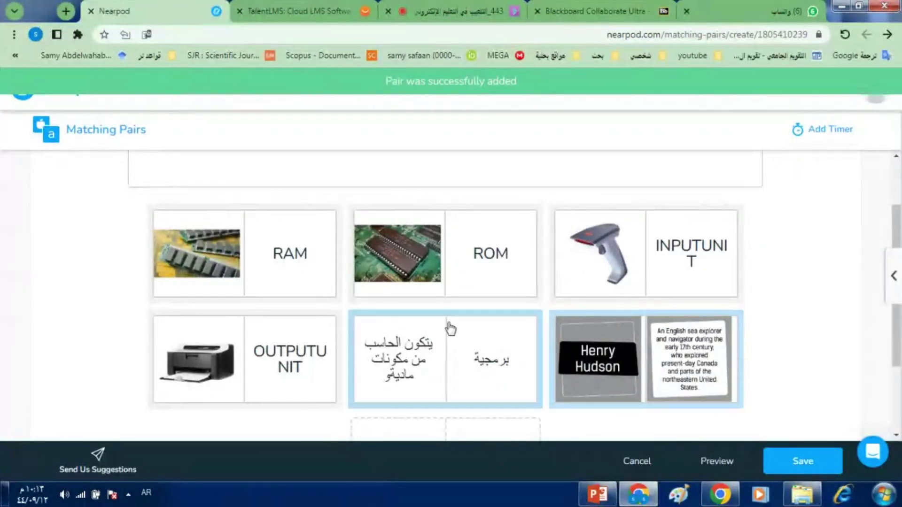
# - Delete the Henry Hudson pair, Pair 6, from the activity permanently
pyautogui.click(738, 371)
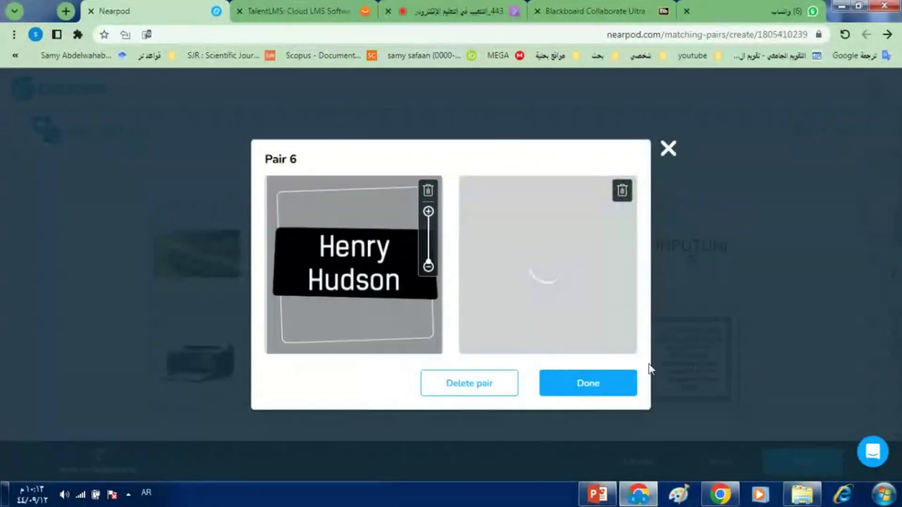
pyautogui.click(505, 386)
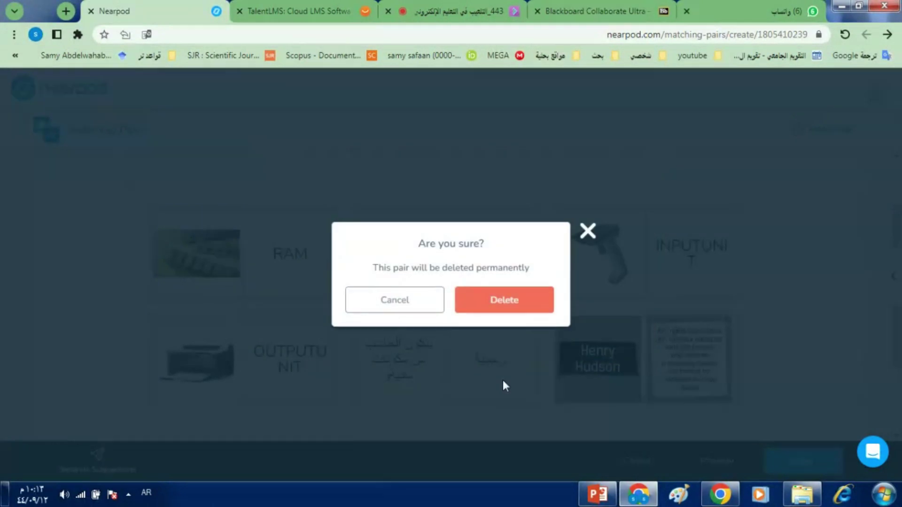
pyautogui.click(505, 307)
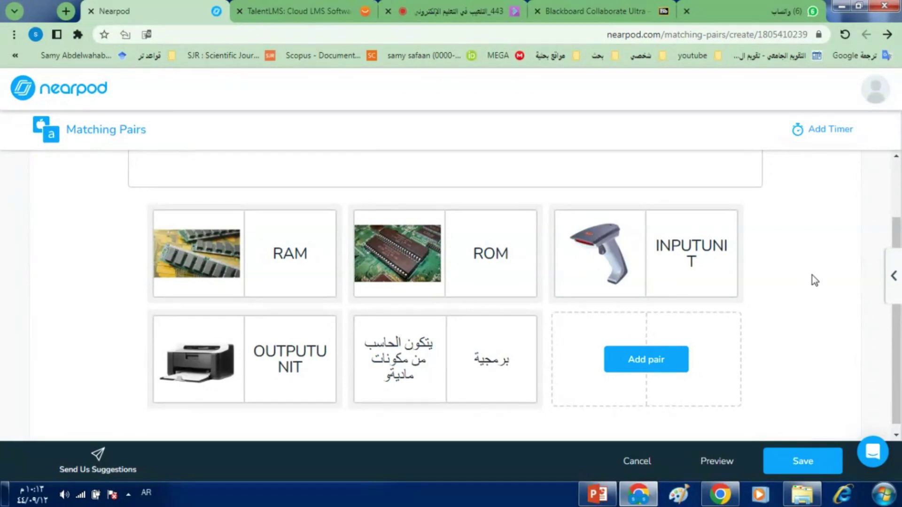
# - Add an activity timer of 45 seconds to the Matching Pairs activity
pyautogui.moveTo(895, 221)
pyautogui.mouseDown()
pyautogui.moveTo(895, 169)
pyautogui.moveTo(893, 229)
pyautogui.mouseUp()
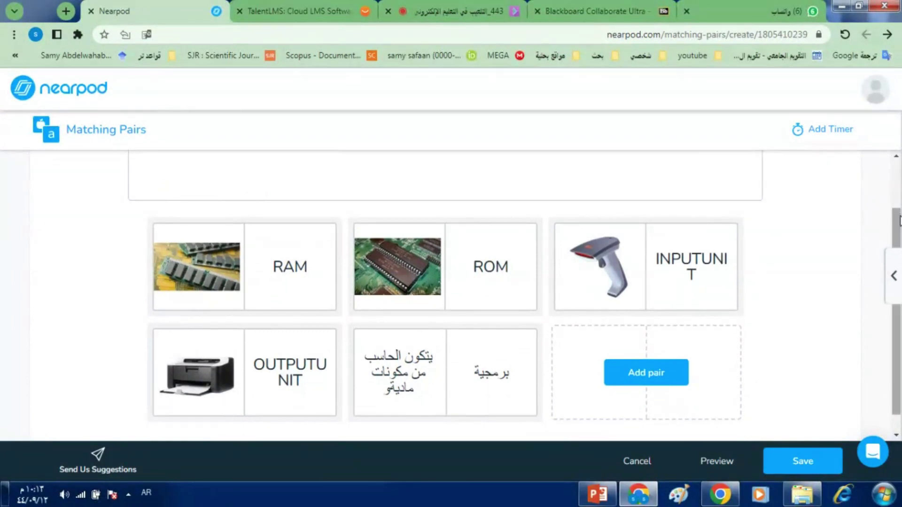
pyautogui.scroll(2, 899, 221)
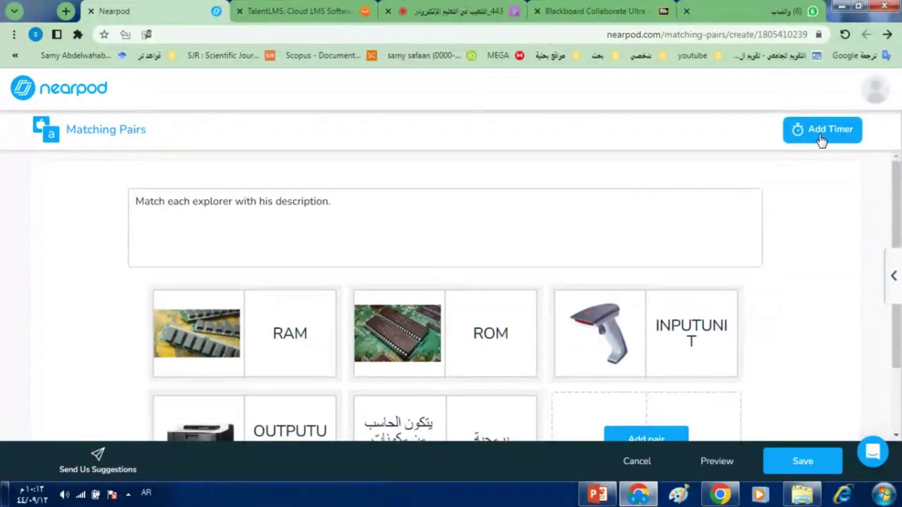
pyautogui.click(820, 136)
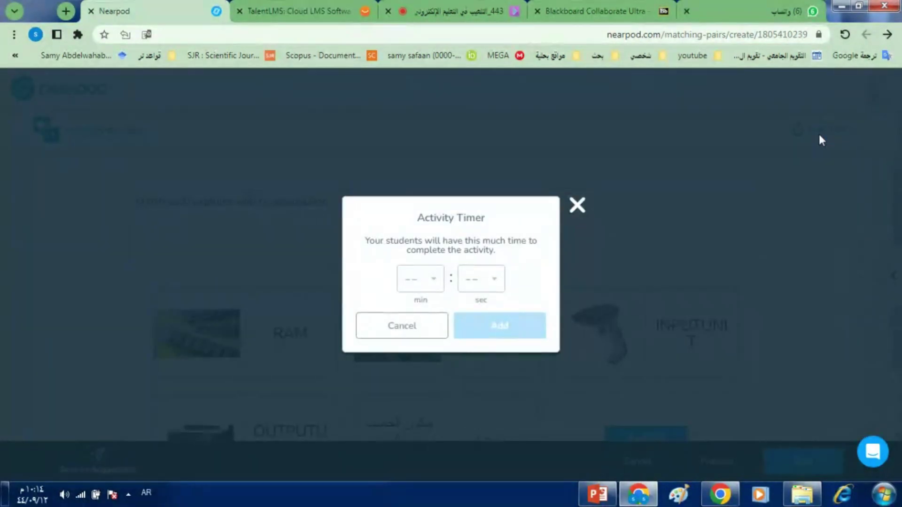
pyautogui.click(431, 283)
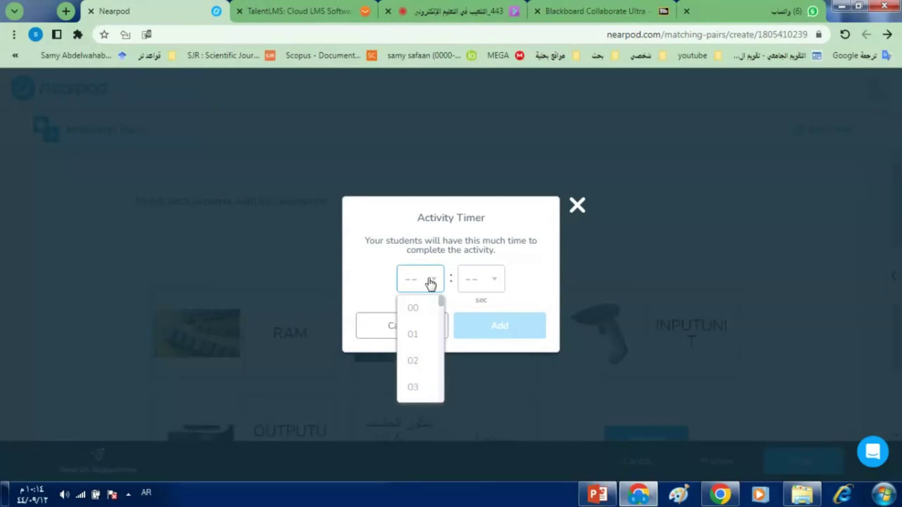
pyautogui.click(526, 254)
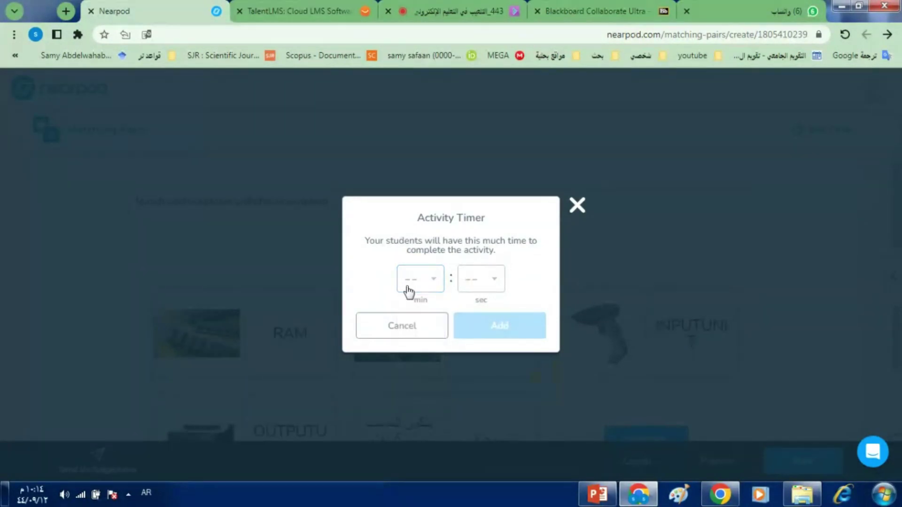
pyautogui.click(492, 286)
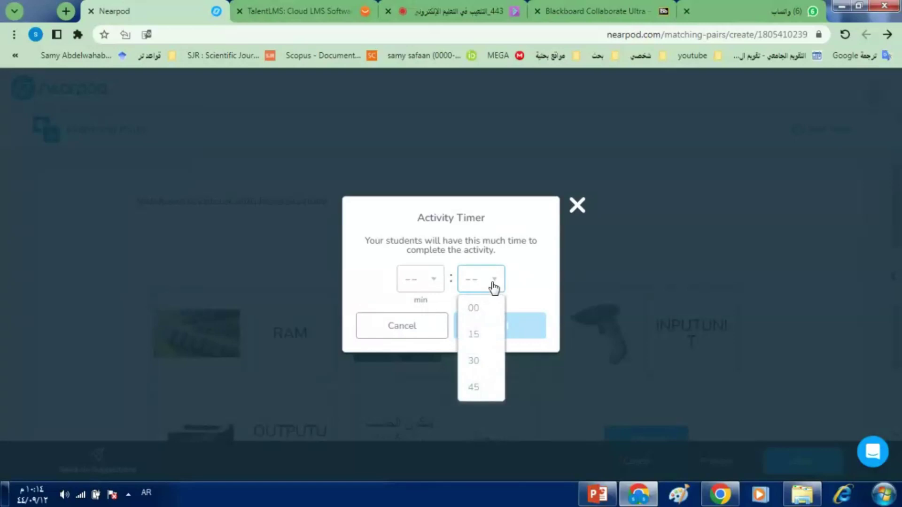
pyautogui.click(474, 388)
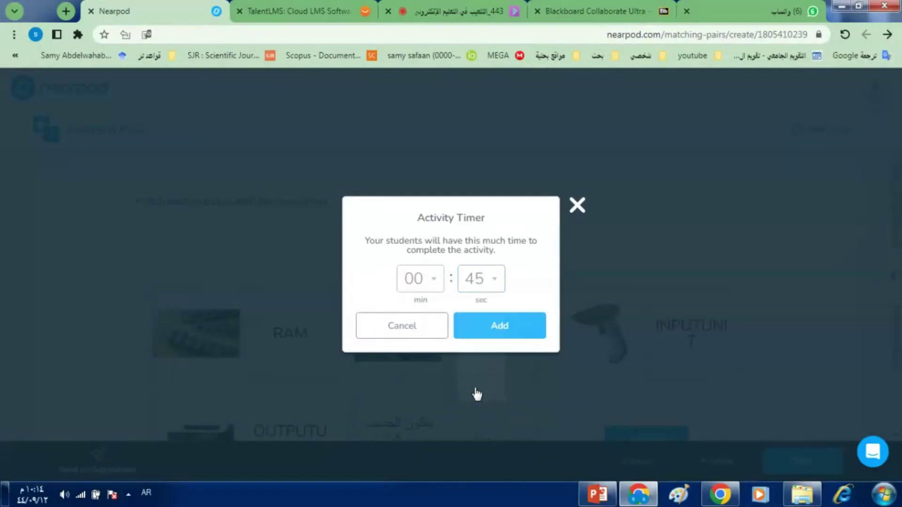
pyautogui.click(480, 326)
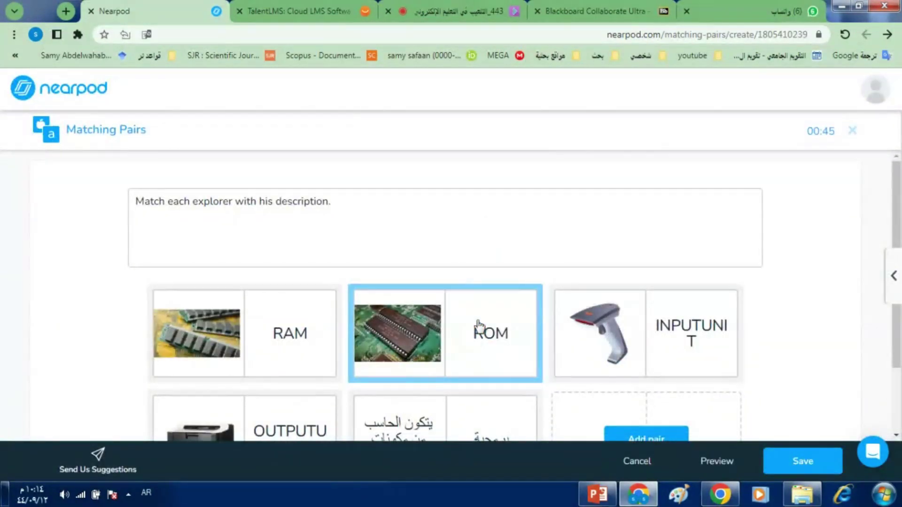
# - Save the finished Matching Pairs activity to the lesson
pyautogui.moveTo(899, 192); pyautogui.dragTo(889, 158)
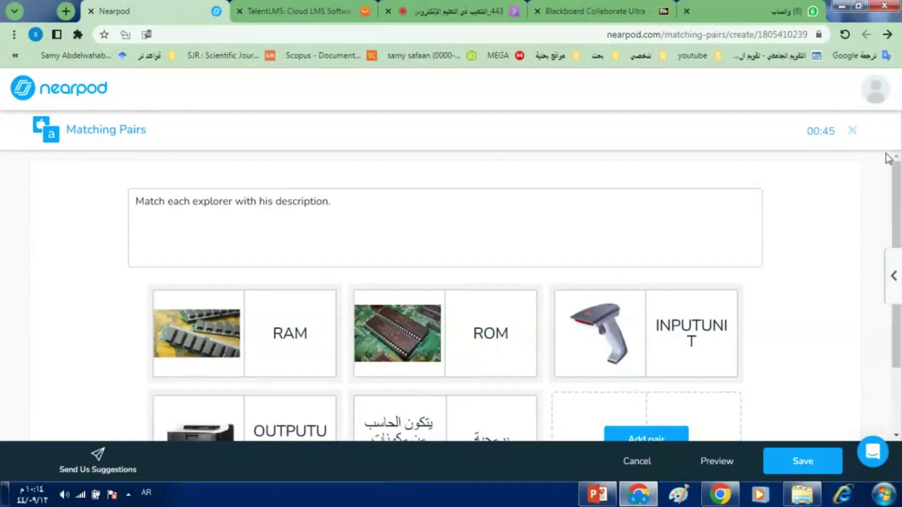
pyautogui.rightClick(897, 188)
pyautogui.press('Escape')
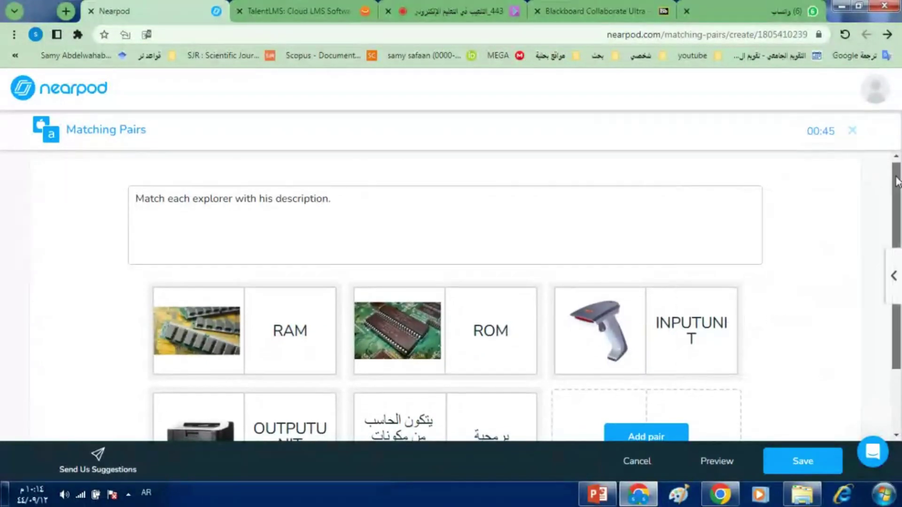
pyautogui.scroll(-2, 751, 329)
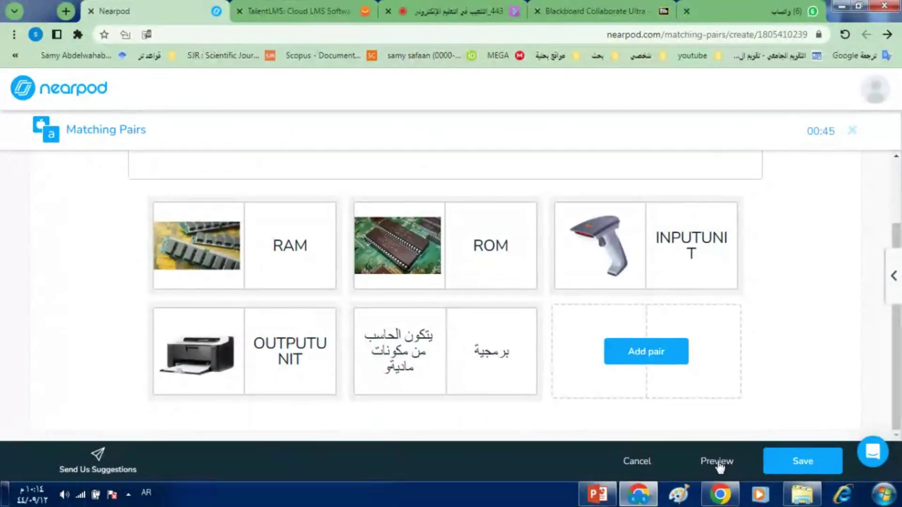
pyautogui.click(806, 466)
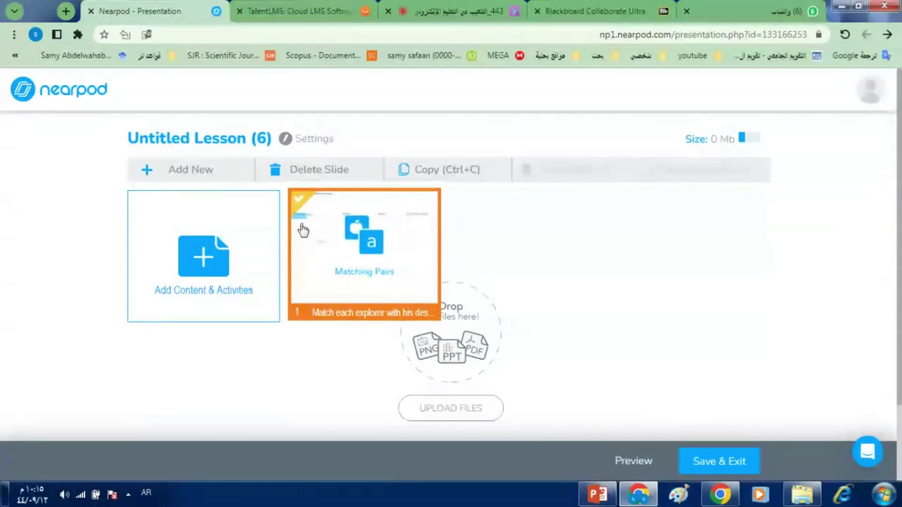
# - Add a Time to Climb activity from the Quizzes & Games section to the lesson
pyautogui.click(198, 267)
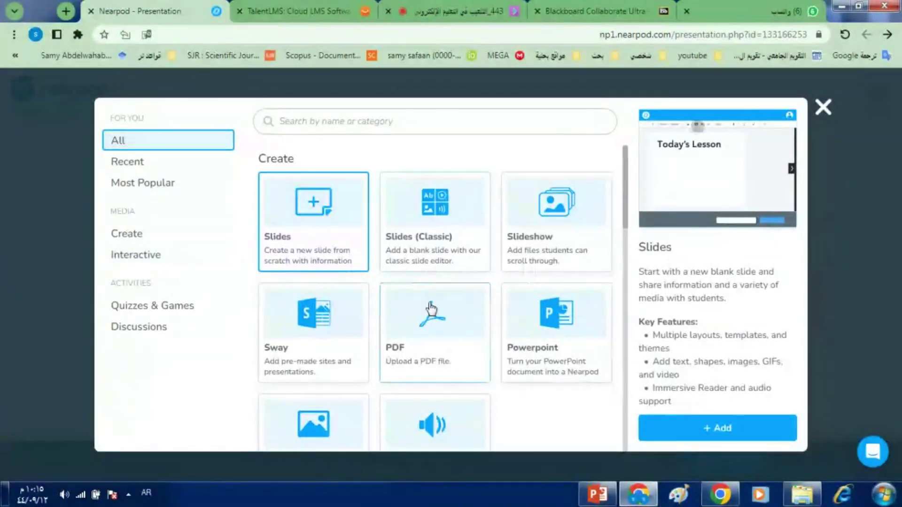
pyautogui.moveTo(629, 190); pyautogui.dragTo(626, 328)
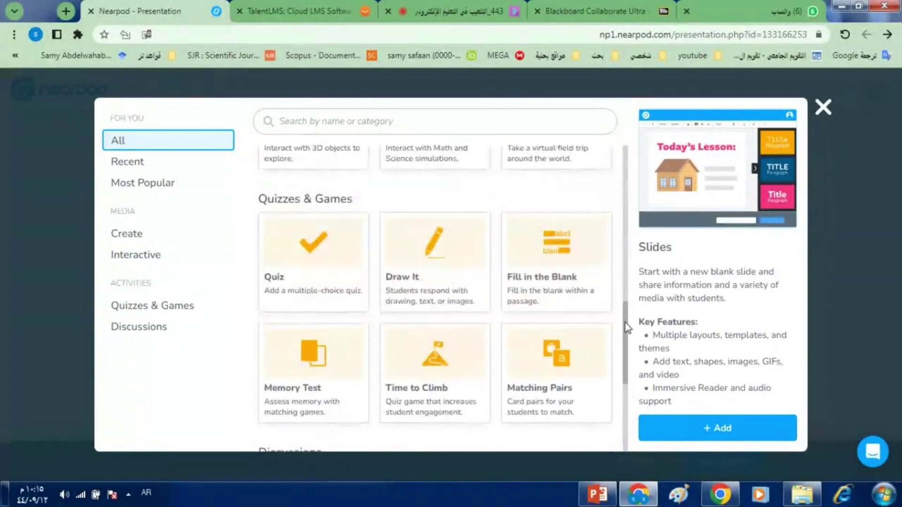
pyautogui.click(421, 376)
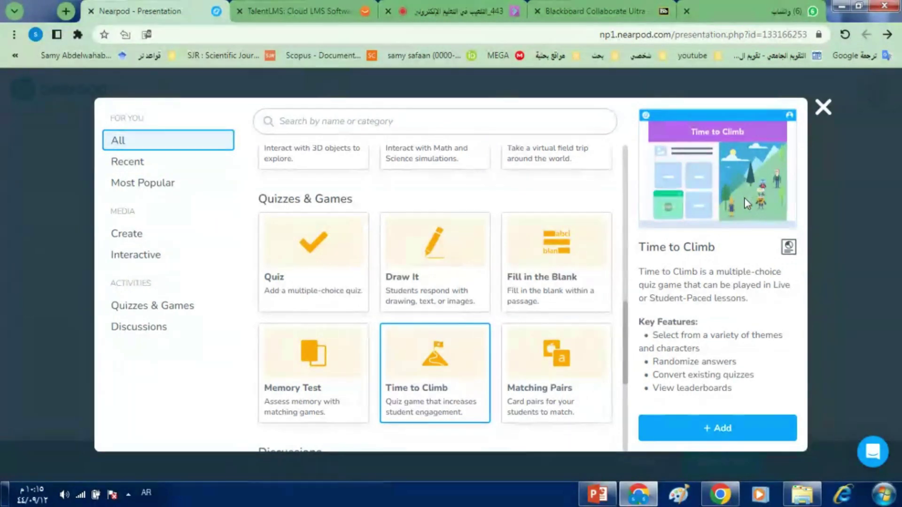
pyautogui.click(698, 429)
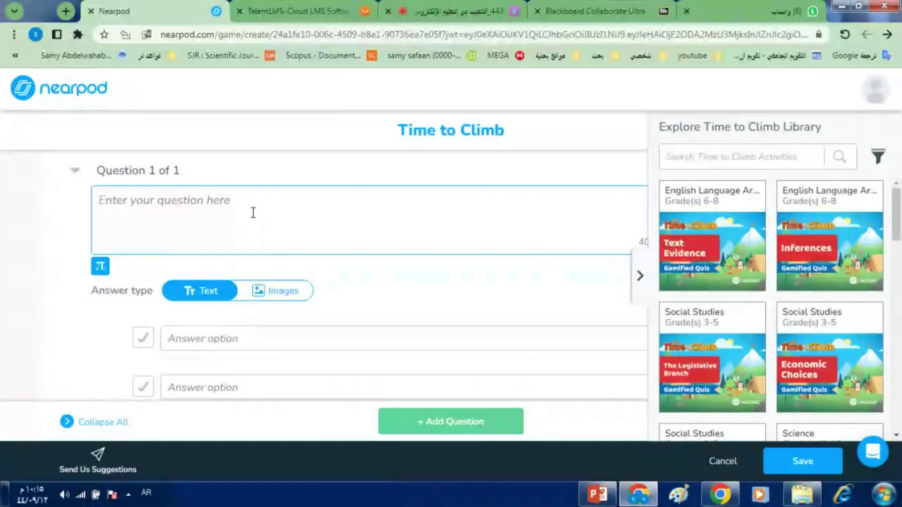
# - Enter "واحدة مما يلي من المكونات المادية للحاسب" as the text of Question 1
pyautogui.moveTo(899, 224); pyautogui.dragTo(898, 194)
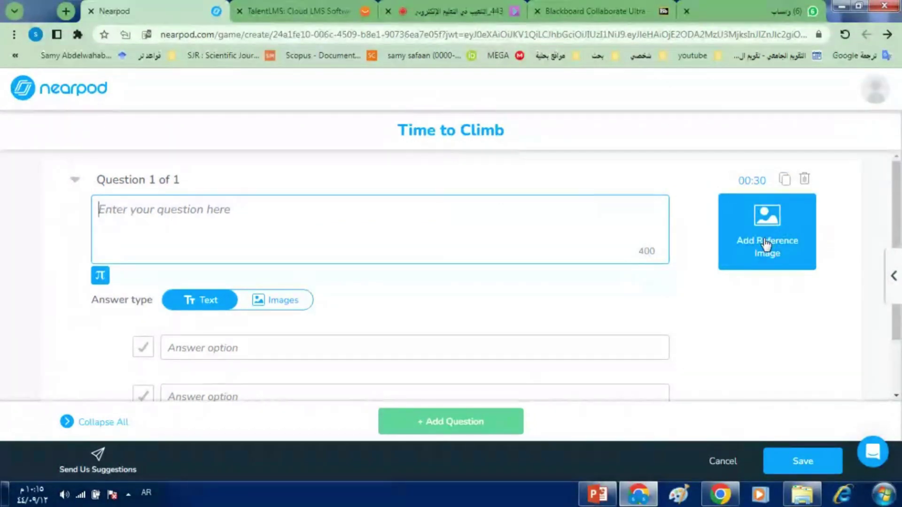
pyautogui.moveTo(899, 223)
pyautogui.mouseDown()
pyautogui.moveTo(896, 272)
pyautogui.moveTo(895, 212)
pyautogui.mouseUp()
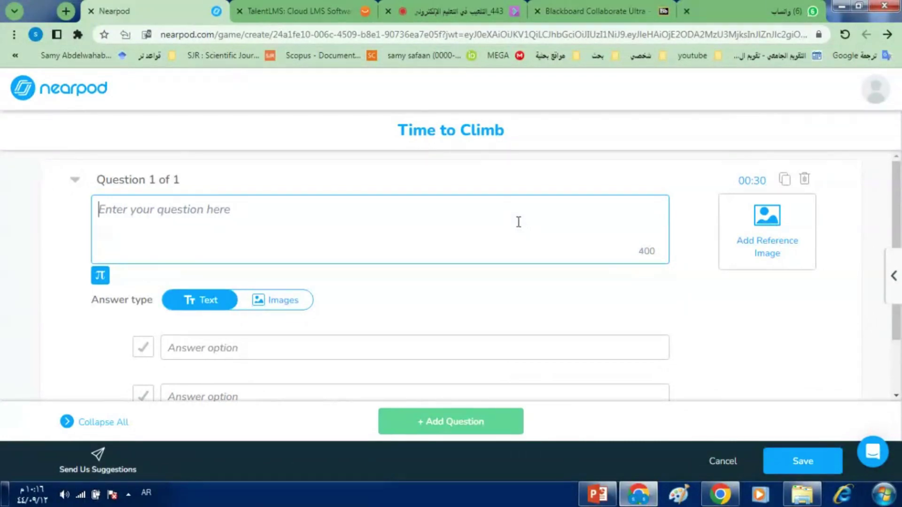
pyautogui.write('ما')
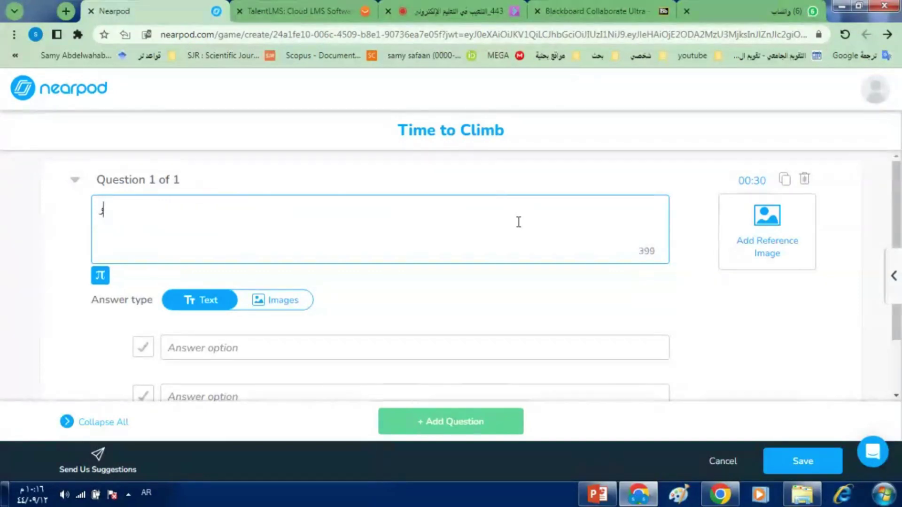
pyautogui.write('حدة مما يلي من ')
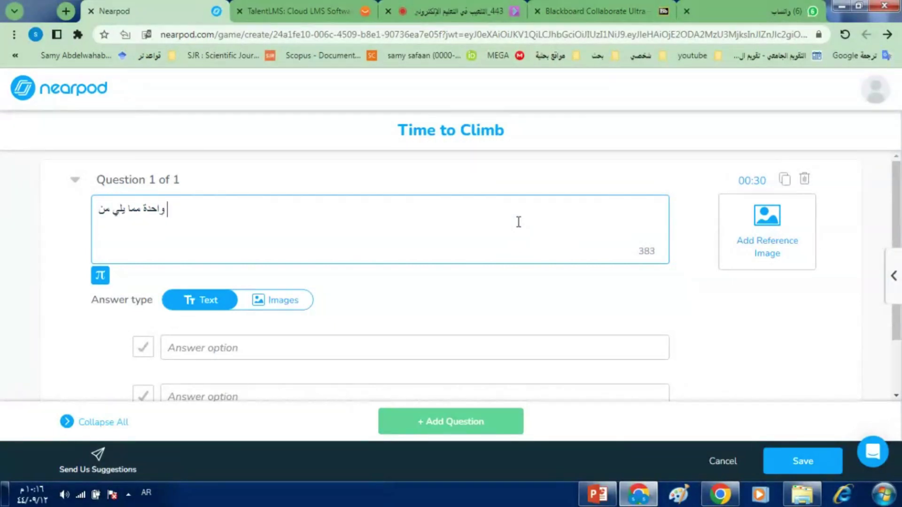
pyautogui.write('المكونات ال')
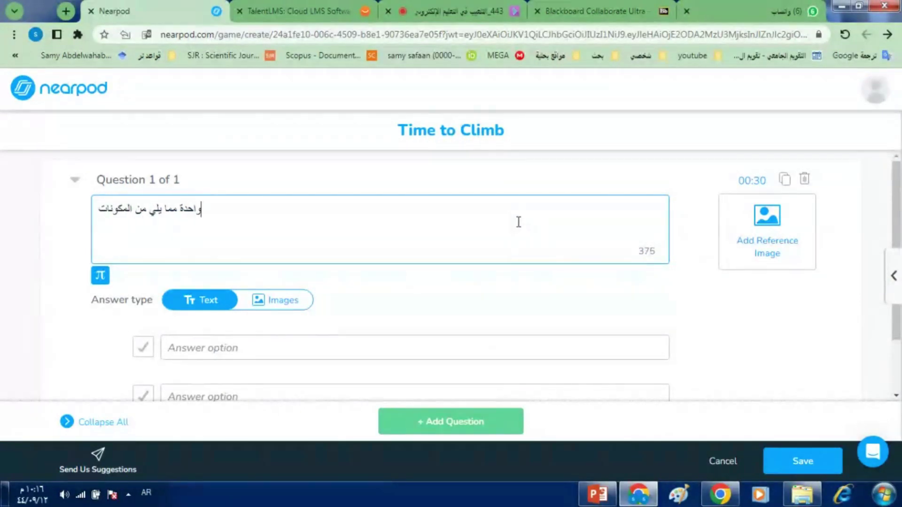
pyautogui.write('د')
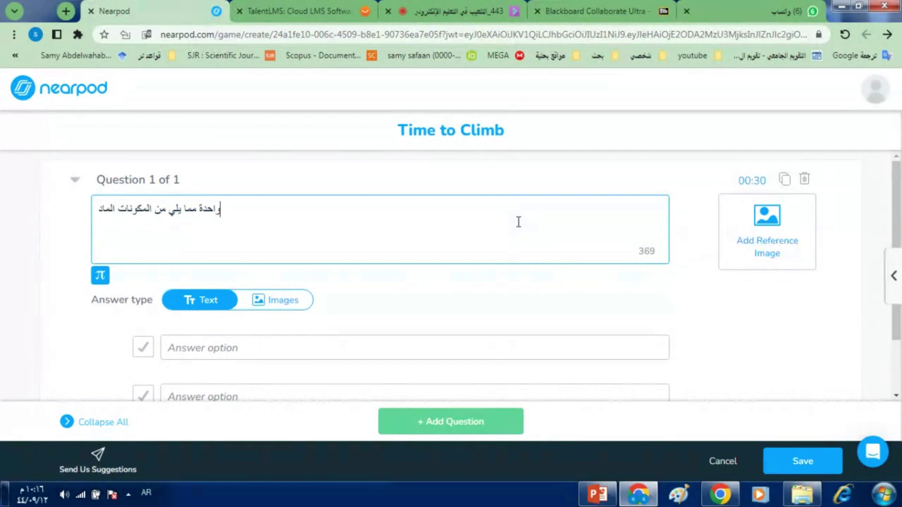
pyautogui.write('ية للحاسب')
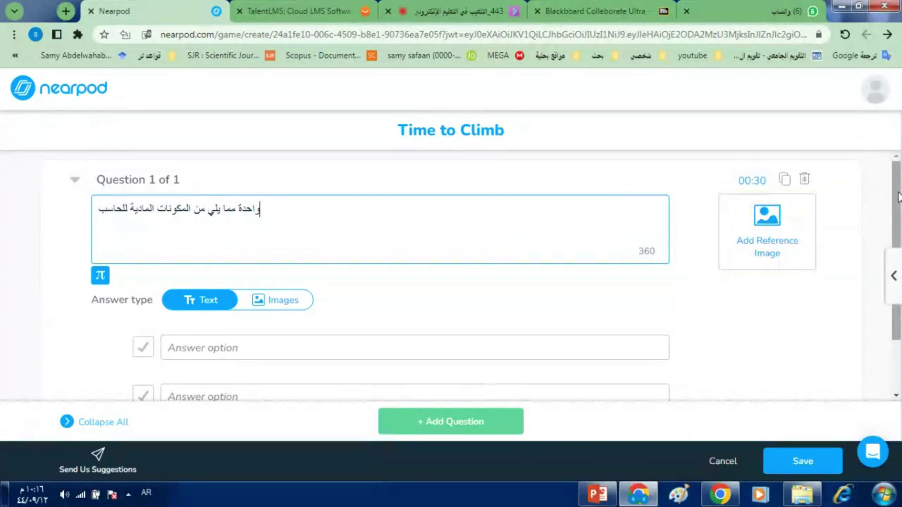
# - Fill in the first two answer options of Question 1 with "الويندوز" and "البوربوينت"
pyautogui.scroll(-1, 775, 220)
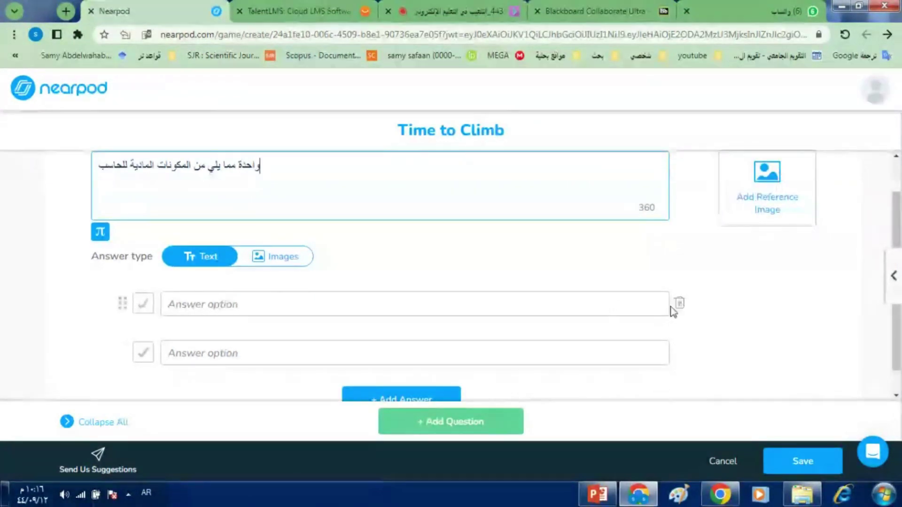
pyautogui.click(245, 305)
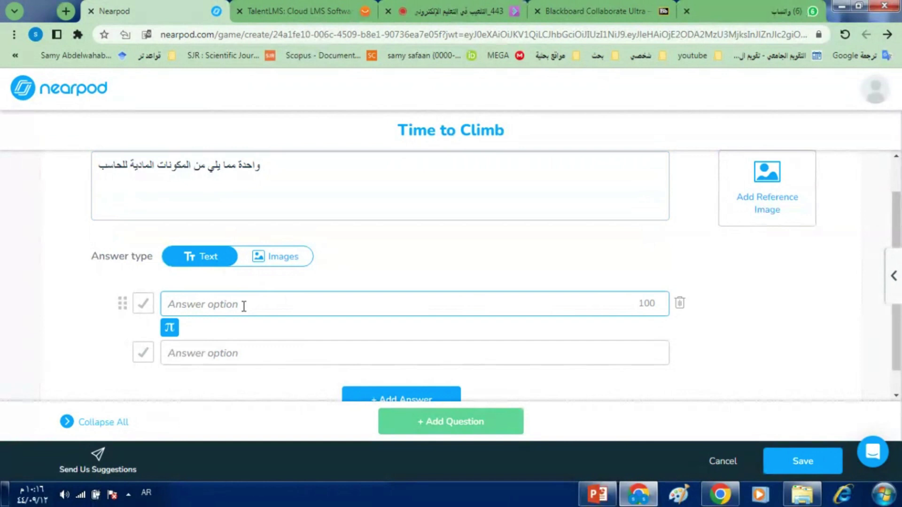
pyautogui.write('الو')
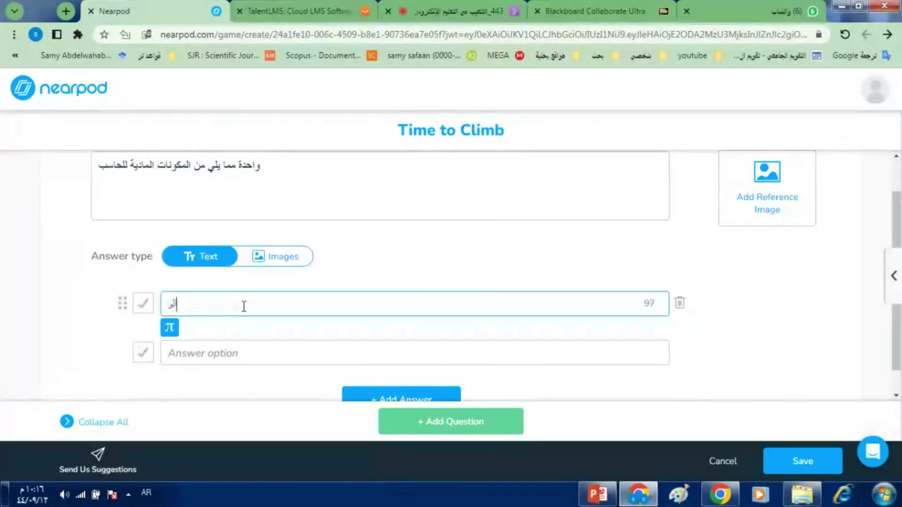
pyautogui.write('يندوز')
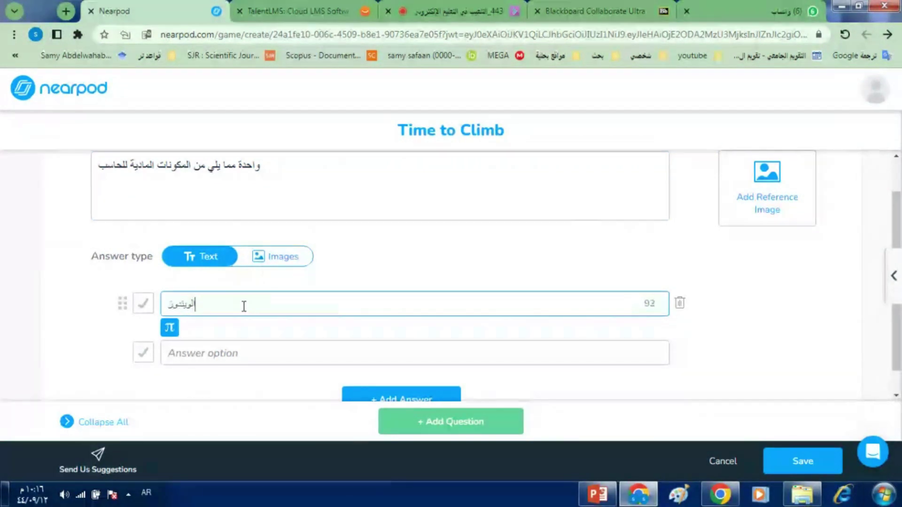
pyautogui.click(209, 355)
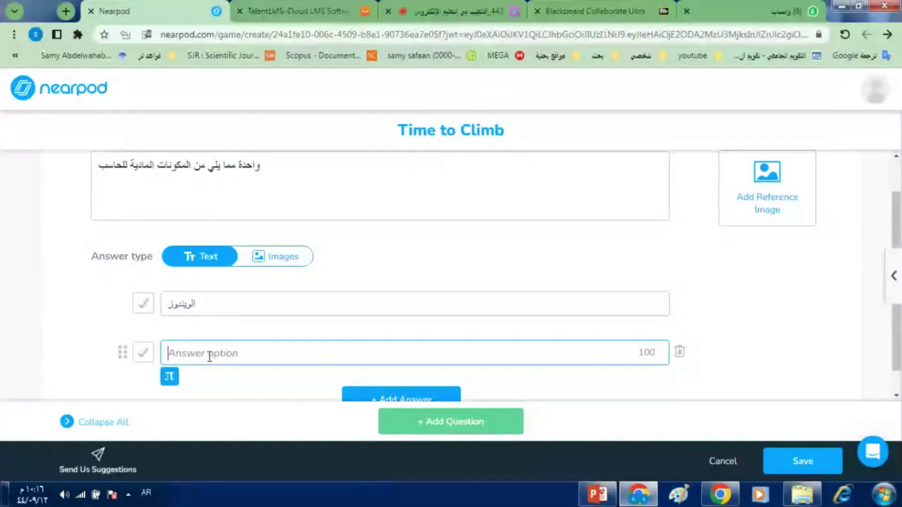
pyautogui.write('الما')
pyautogui.write('ربوينت')
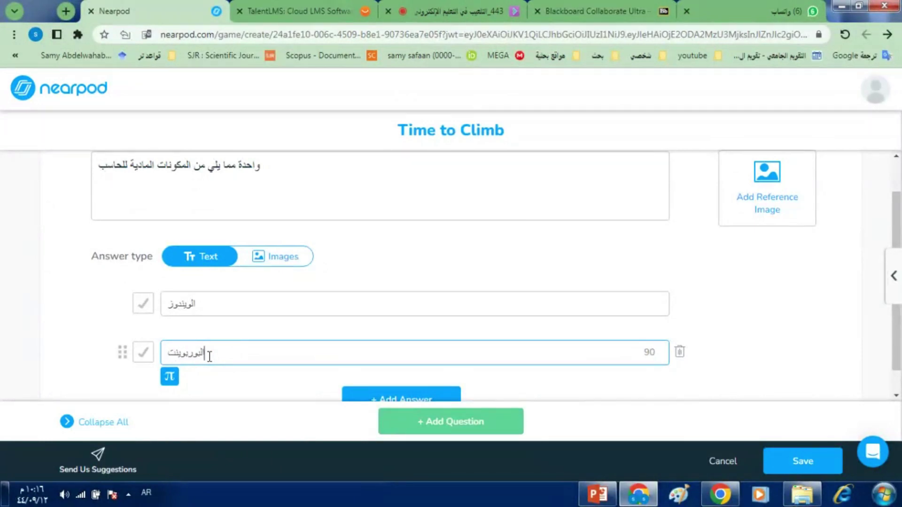
# - Add a third answer option "المعالج" to Question 1 and mark it as the correct answer
pyautogui.scroll(-1, 899, 219)
pyautogui.click(410, 373)
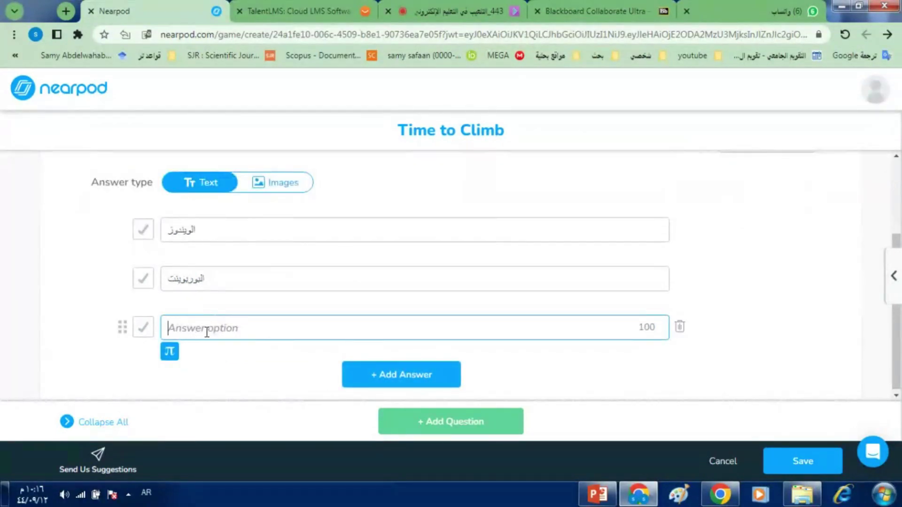
pyautogui.write('المعالج')
pyautogui.click(143, 329)
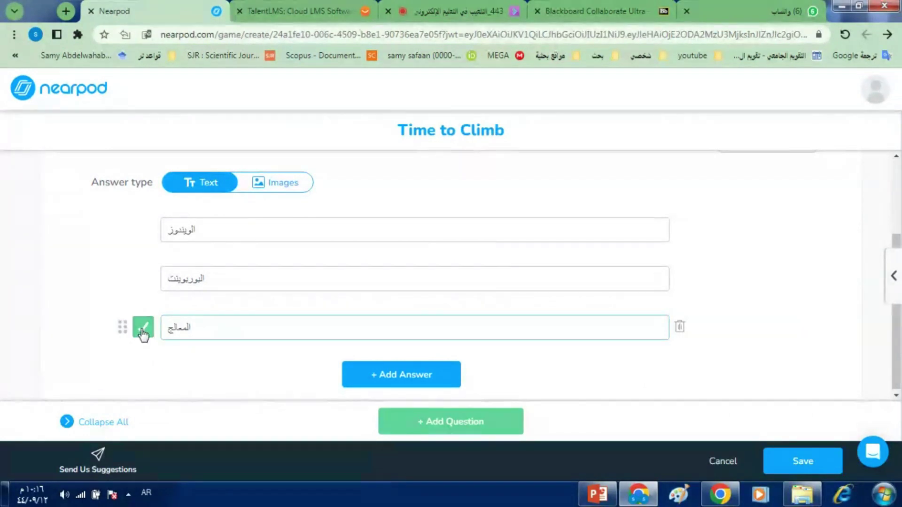
# - Try to save the quiz with a blank second question added, and discard the whole Time to Climb activity
pyautogui.click(468, 429)
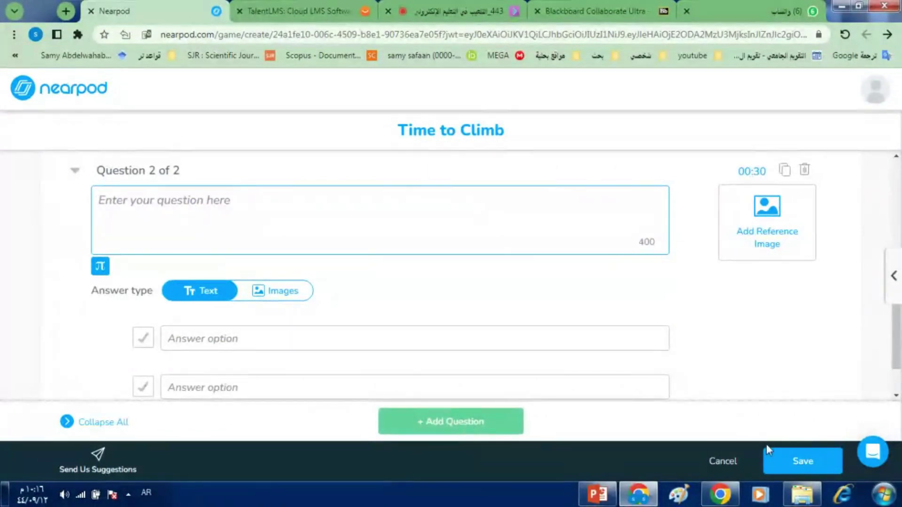
pyautogui.click(785, 462)
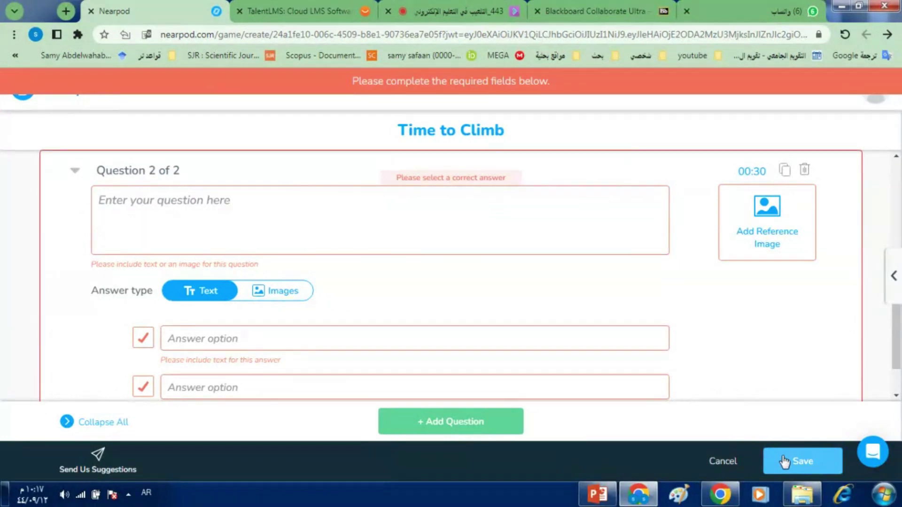
pyautogui.click(724, 461)
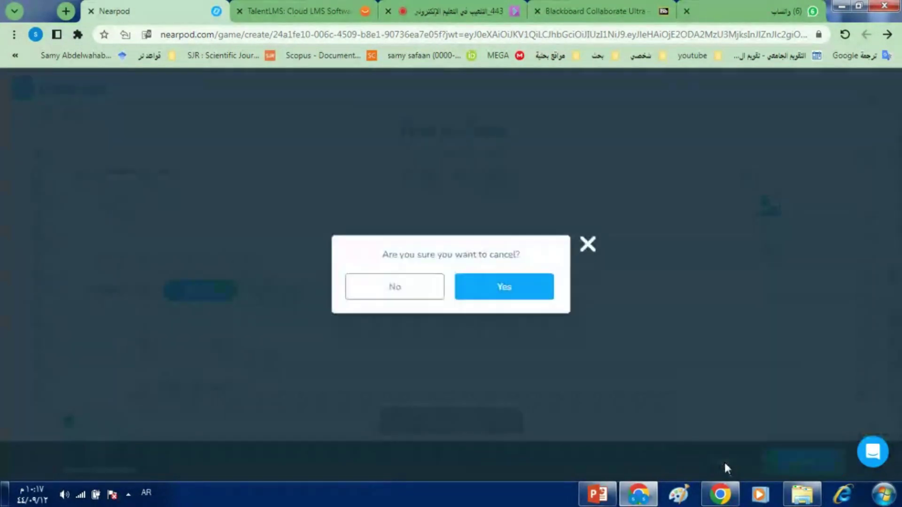
pyautogui.click(482, 287)
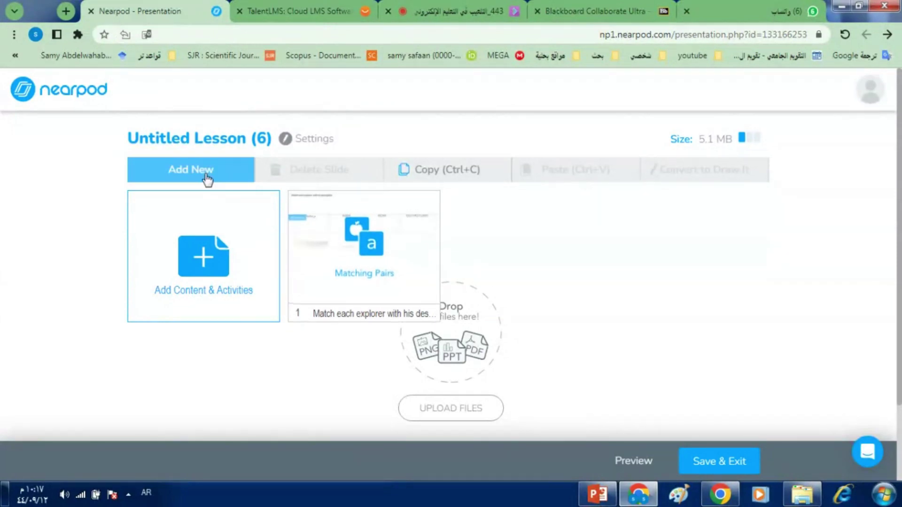
# - Add a new Time to Climb activity from the Quizzes & Games section to the lesson
pyautogui.click(207, 258)
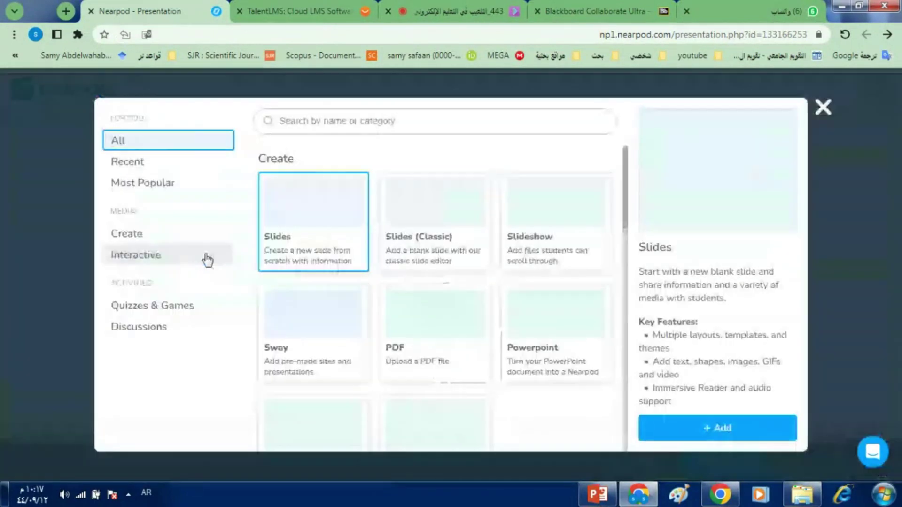
pyautogui.moveTo(628, 181); pyautogui.dragTo(610, 349)
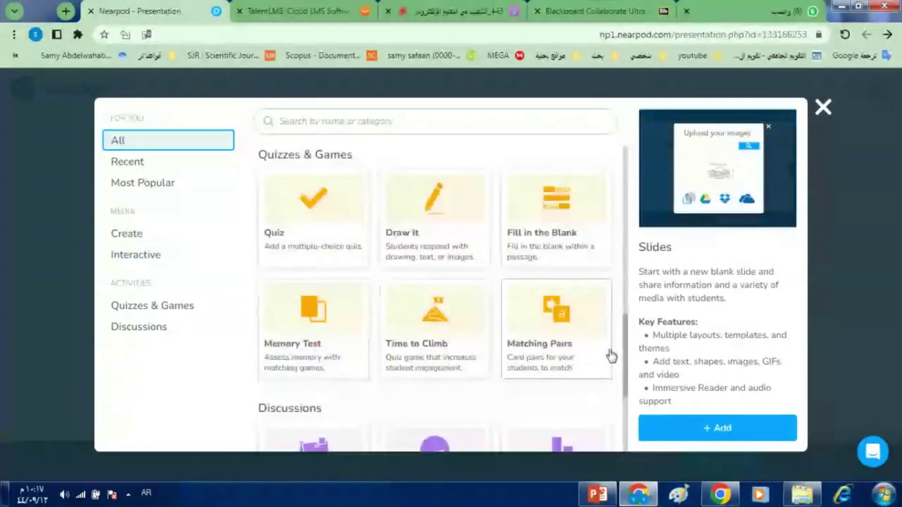
pyautogui.click(452, 328)
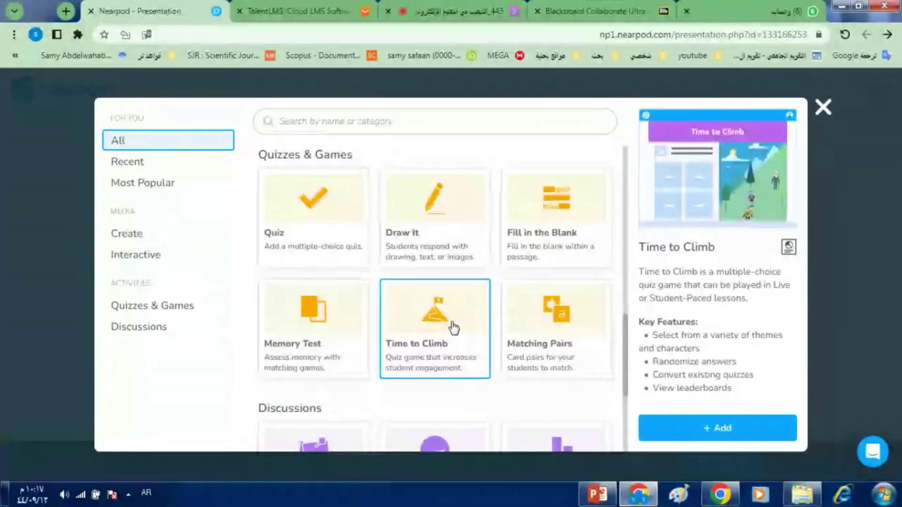
pyautogui.click(660, 427)
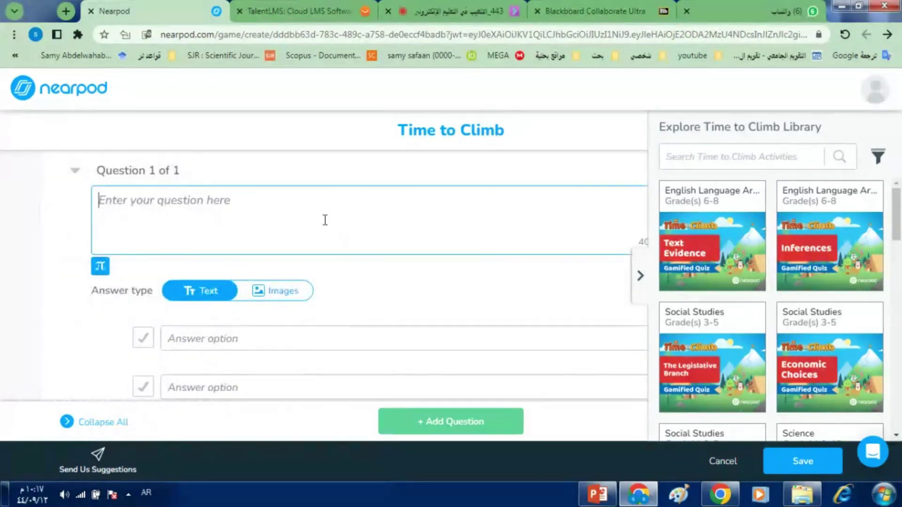
# - Enter "واحدة مما يلي من المكونات المادية" as the text of Question 1 in the new quiz
pyautogui.write('واحدو')
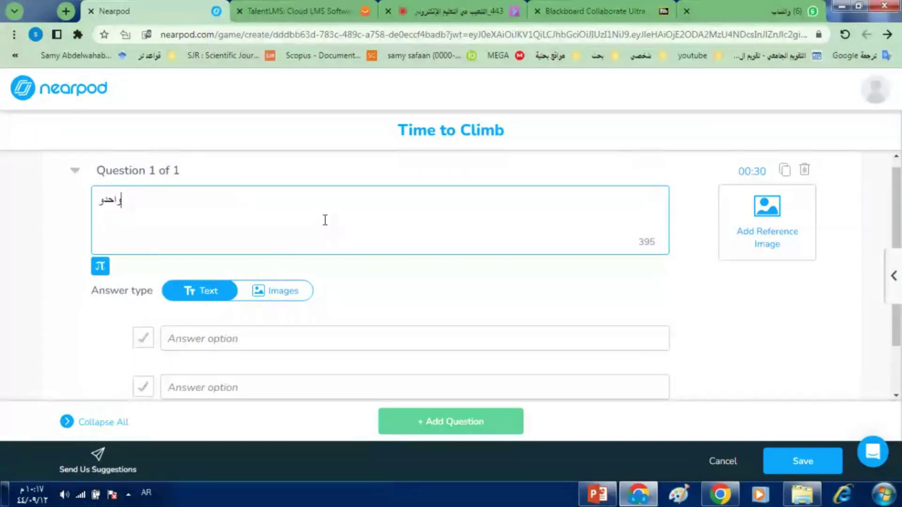
pyautogui.press('BackSpace')
pyautogui.write('ة مما')
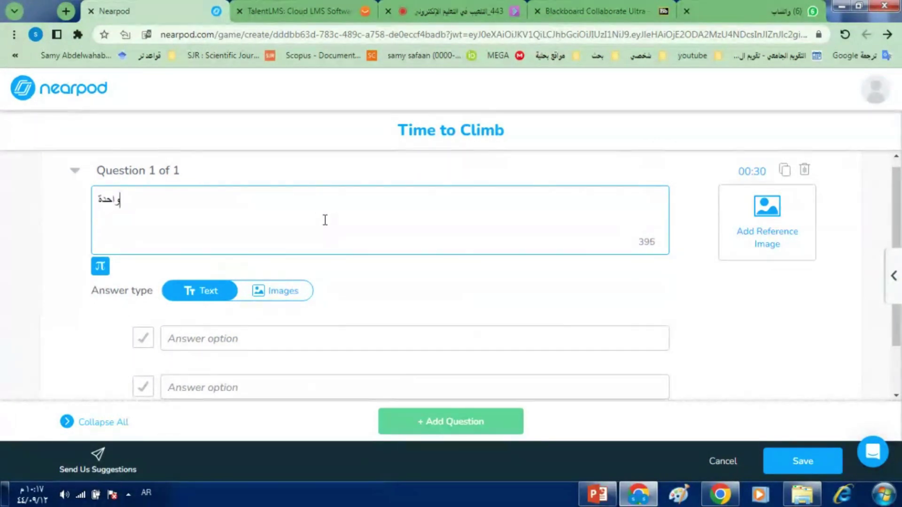
pyautogui.write(' يلي من ')
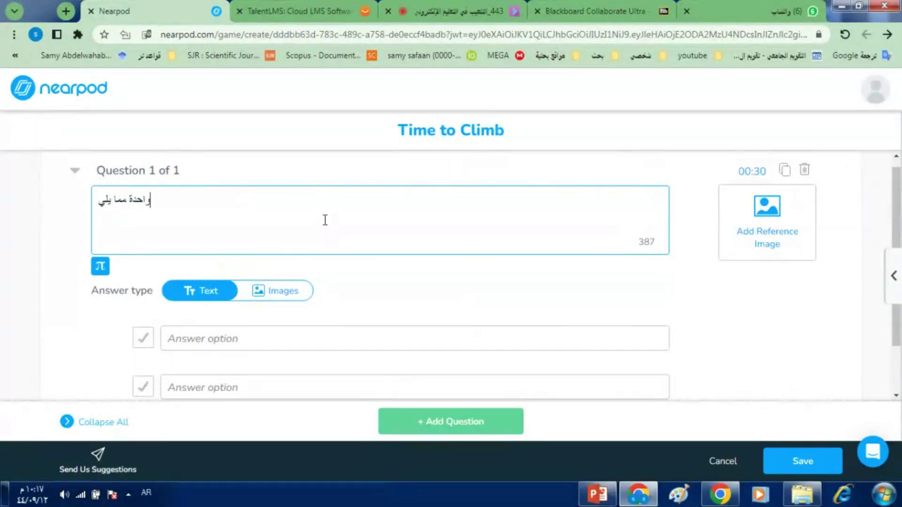
pyautogui.write('المو')
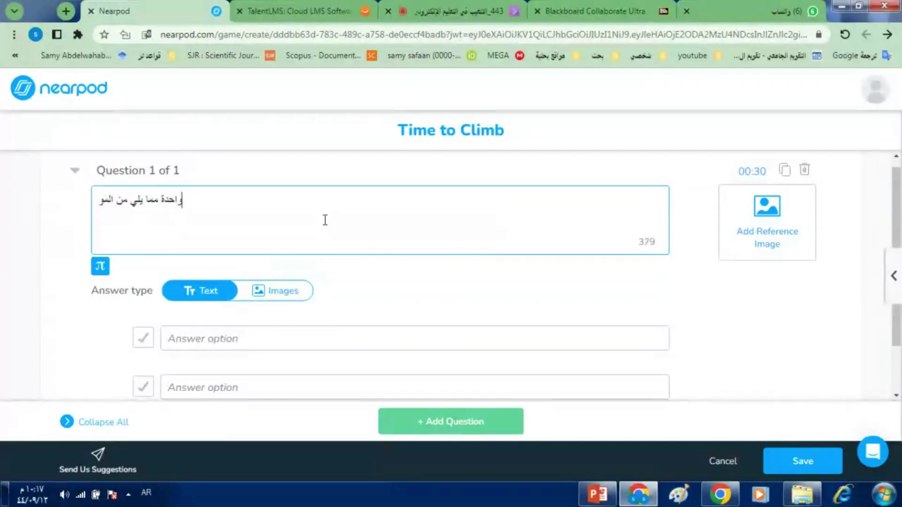
pyautogui.write('ئات ال')
pyautogui.press('BackSpace')
pyautogui.press('BackSpace')
pyautogui.press('BackSpace')
pyautogui.press('BackSpace')
pyautogui.press('BackSpace')
pyautogui.press('BackSpace')
pyautogui.press('BackSpace')
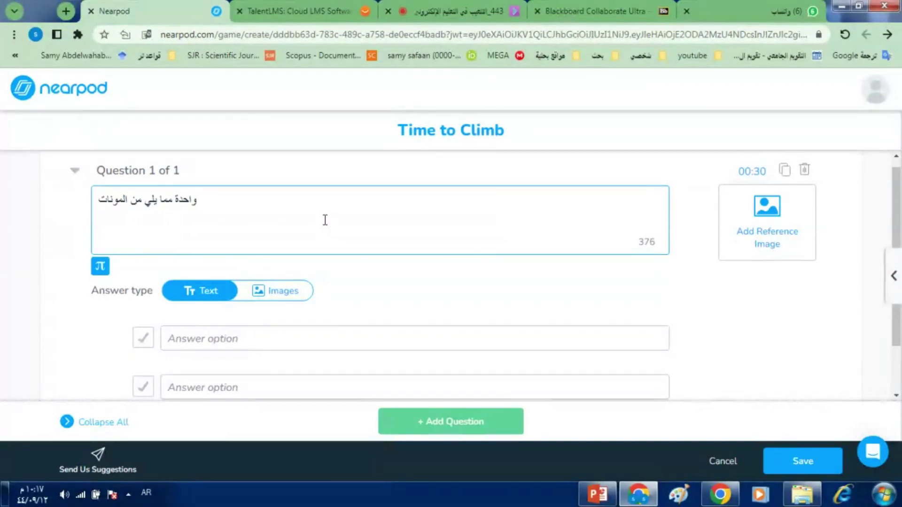
pyautogui.write('كون')
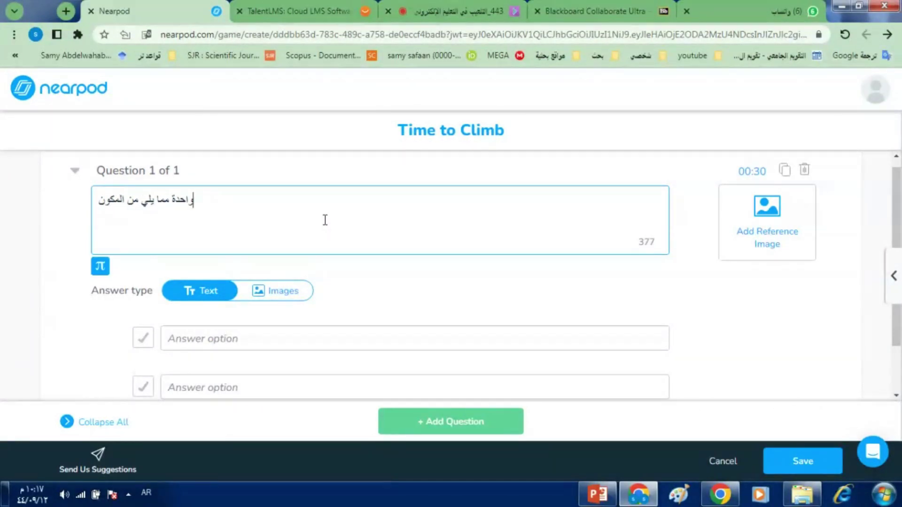
pyautogui.write('ات المادية')
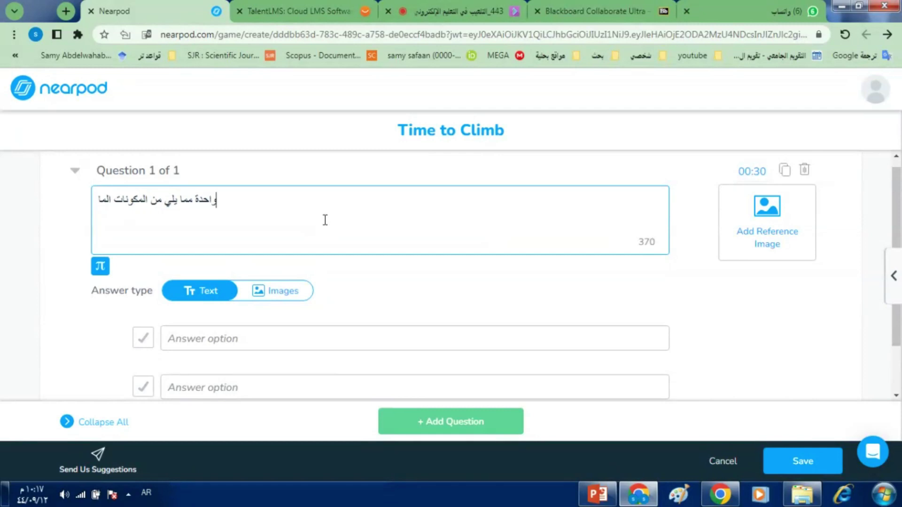
# - Fill in the first two answer options of the question with "الويندوز" and "بوربوينت"
pyautogui.click(238, 336)
pyautogui.write('الويندوز')
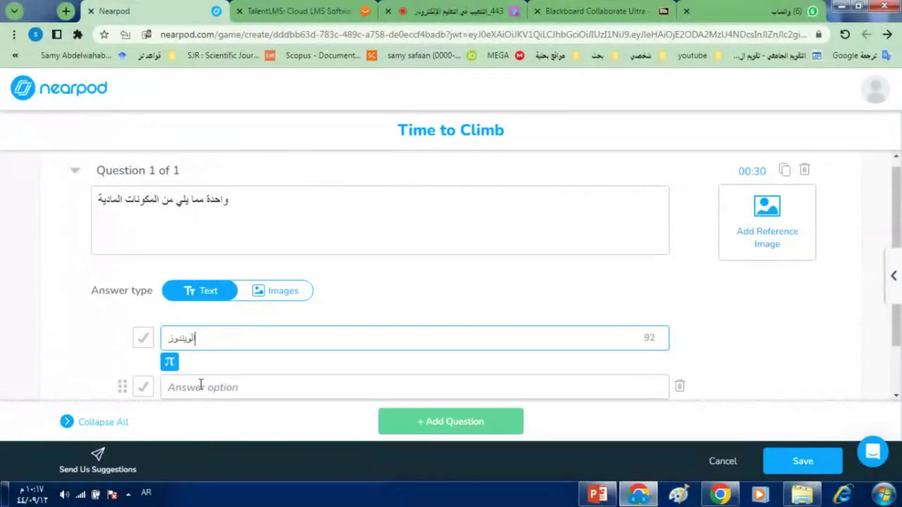
pyautogui.click(201, 384)
pyautogui.write('بور')
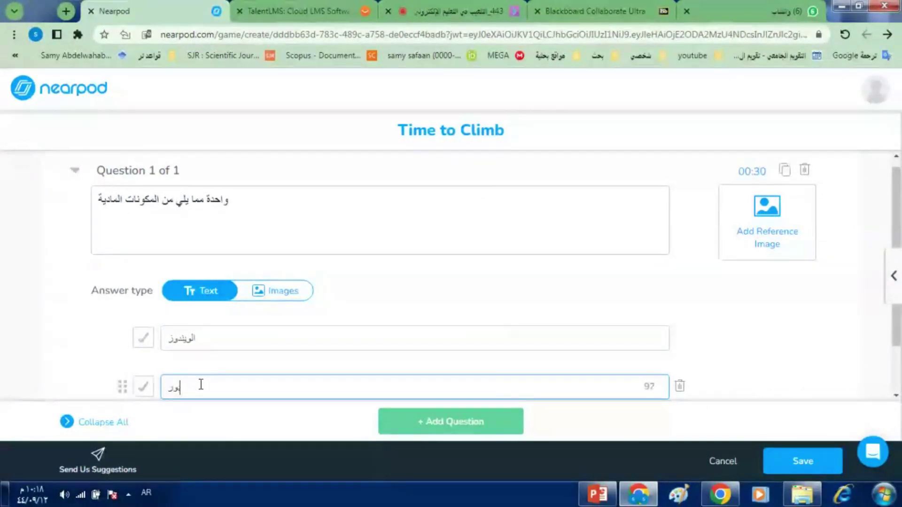
pyautogui.write('بوينت')
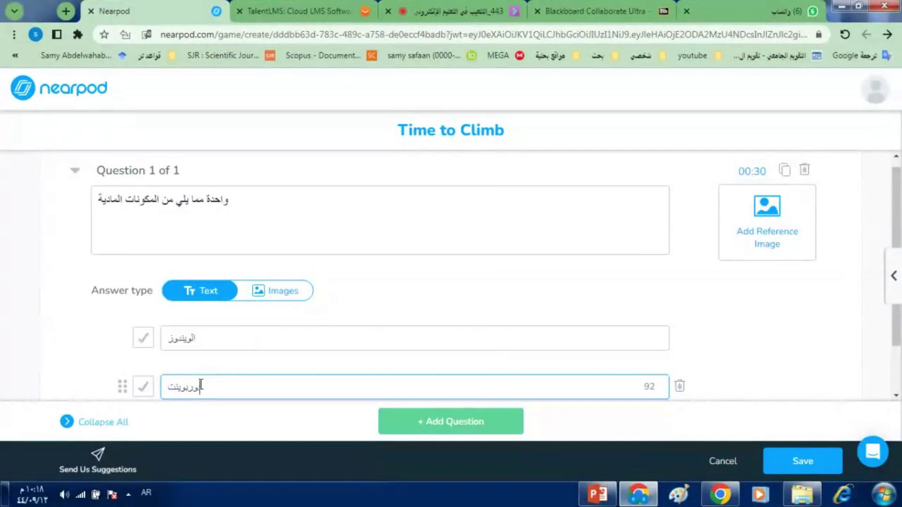
# - Add a third answer option to Question 1 with the text "المعالج"
pyautogui.moveTo(897, 227); pyautogui.dragTo(891, 293)
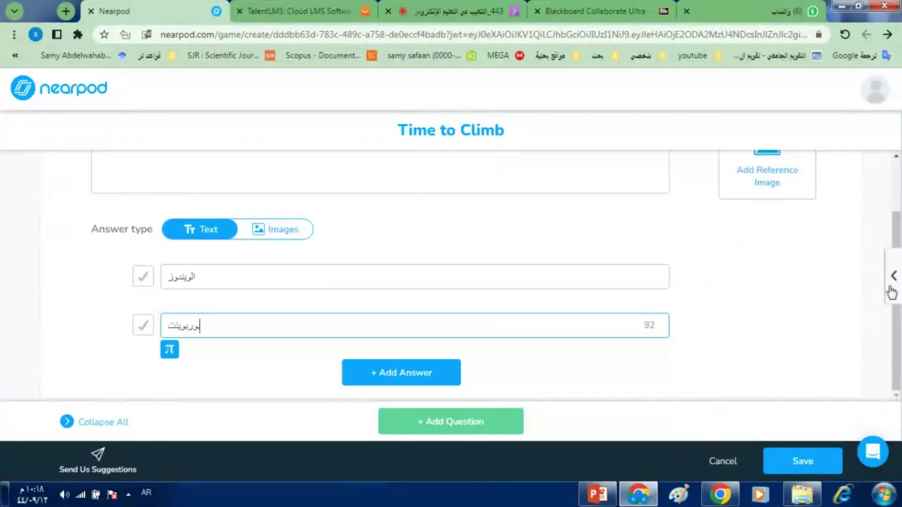
pyautogui.click(438, 379)
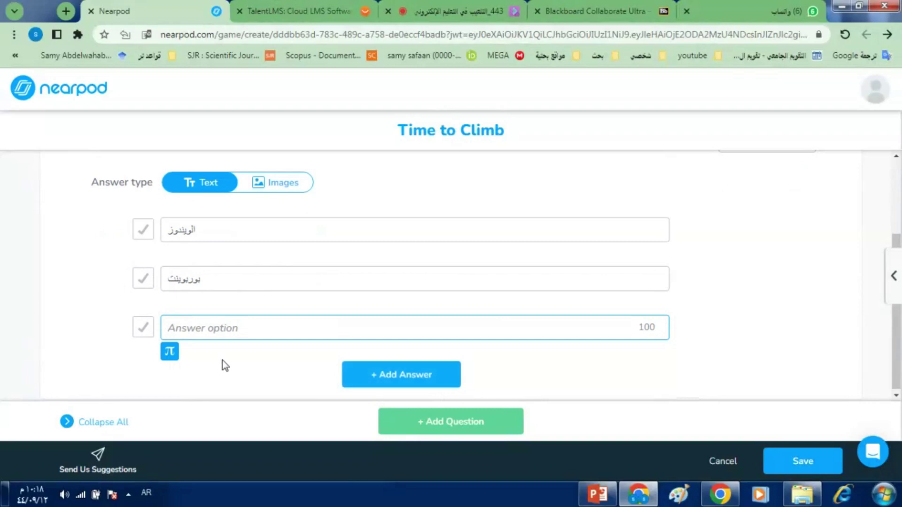
pyautogui.write('المعالج')
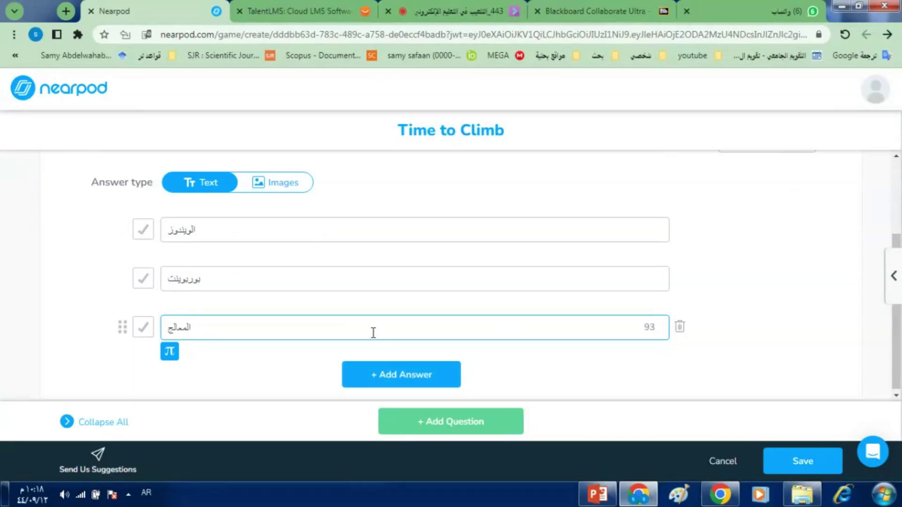
# - Mark "المعالج" as the correct answer of Question 1 and save the Time to Climb quiz to the lesson
pyautogui.click(797, 460)
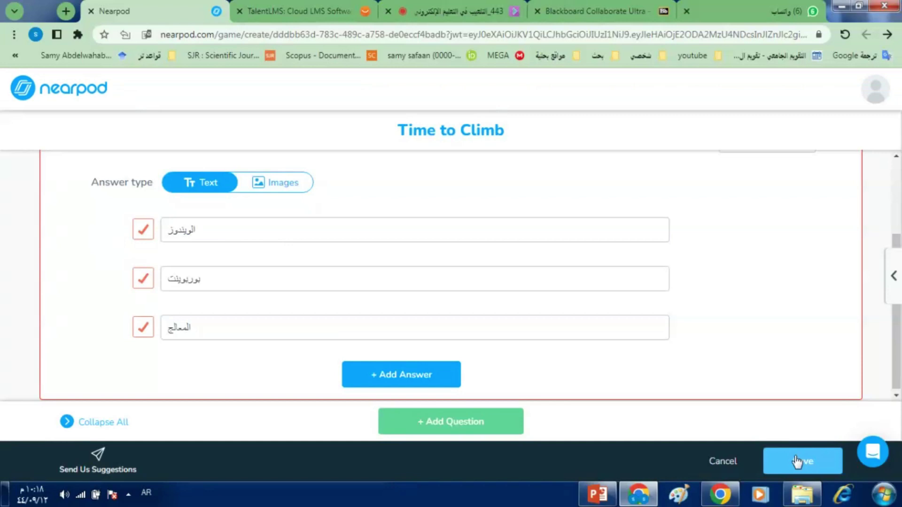
pyautogui.scroll(3, 900, 266)
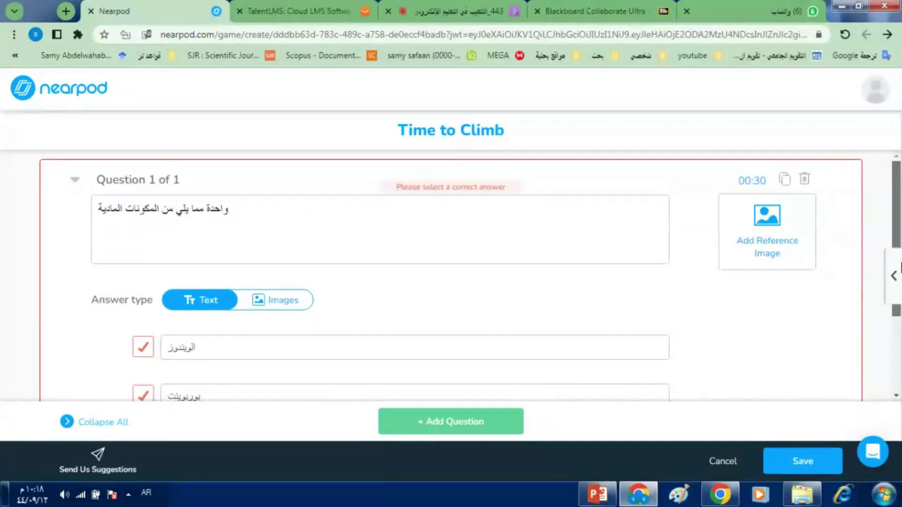
pyautogui.scroll(-3, 901, 269)
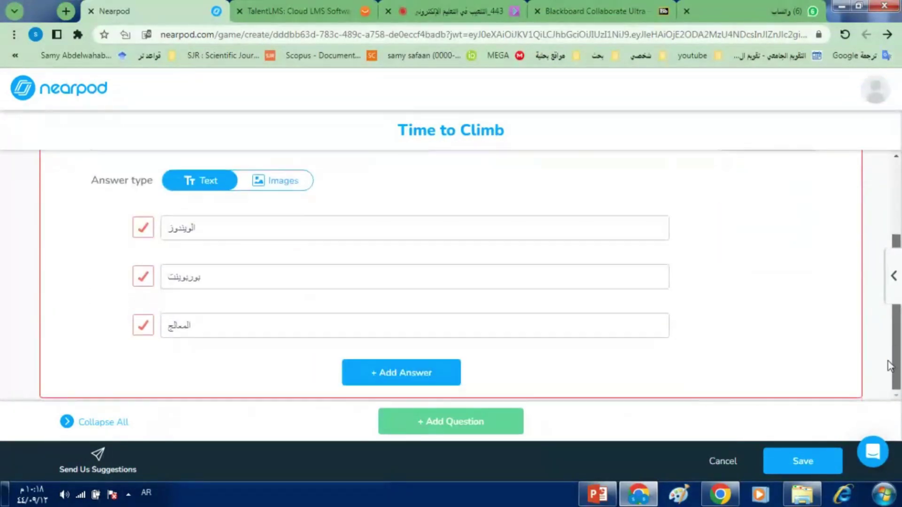
pyautogui.click(142, 329)
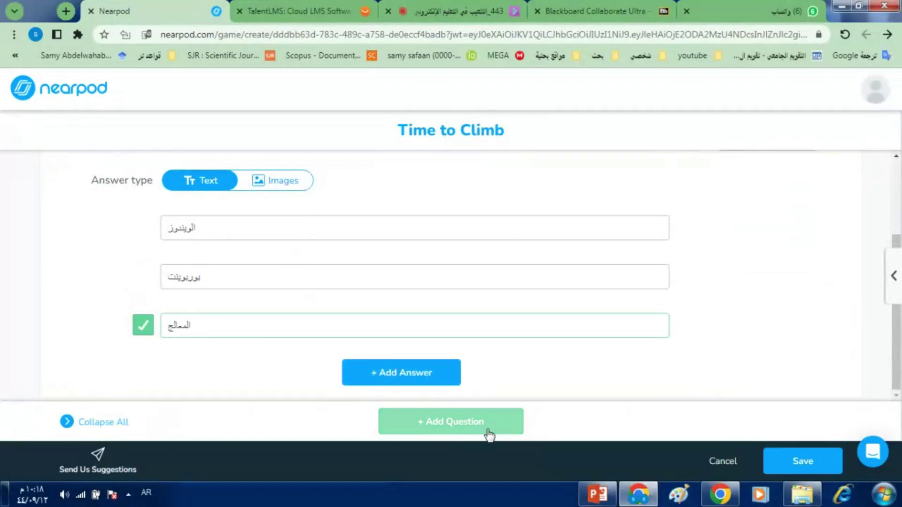
pyautogui.click(819, 459)
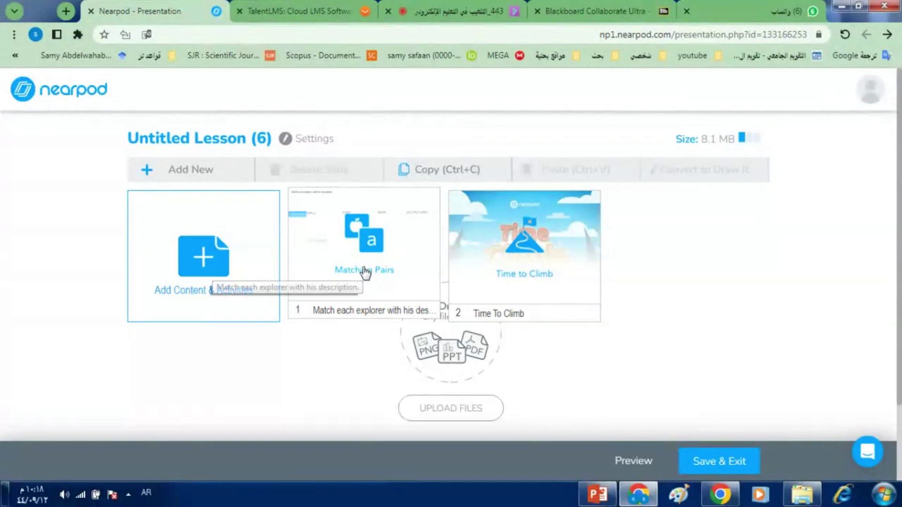
# - Move the Time to Climb slide ahead of the Matching Pairs slide, and move Matching Pairs back to first place
pyautogui.click(574, 232)
pyautogui.moveTo(573, 232); pyautogui.dragTo(421, 232)
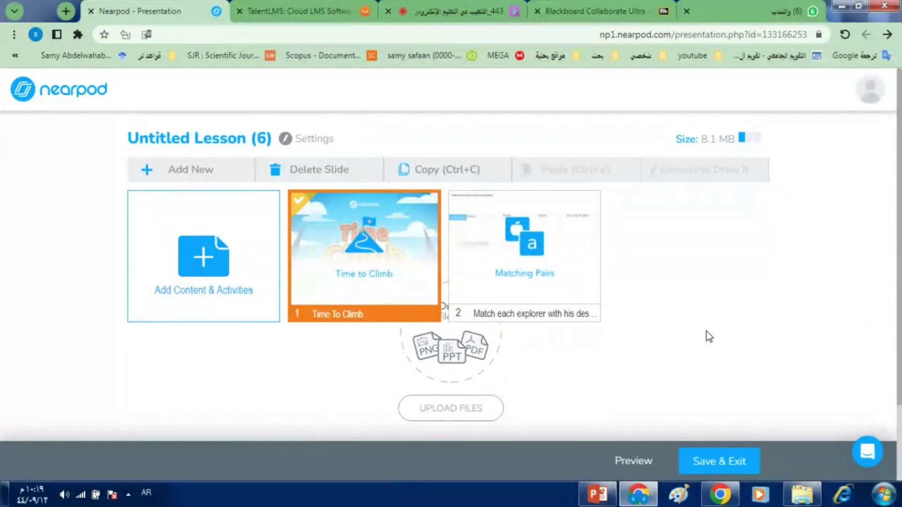
pyautogui.moveTo(564, 286); pyautogui.dragTo(400, 288)
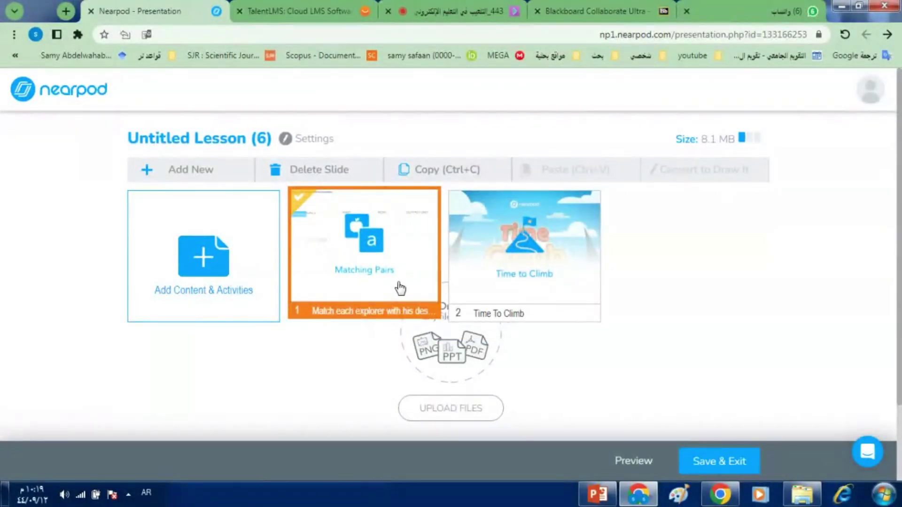
# - Open the lesson's details settings with its title selected for editing
pyautogui.click(179, 141)
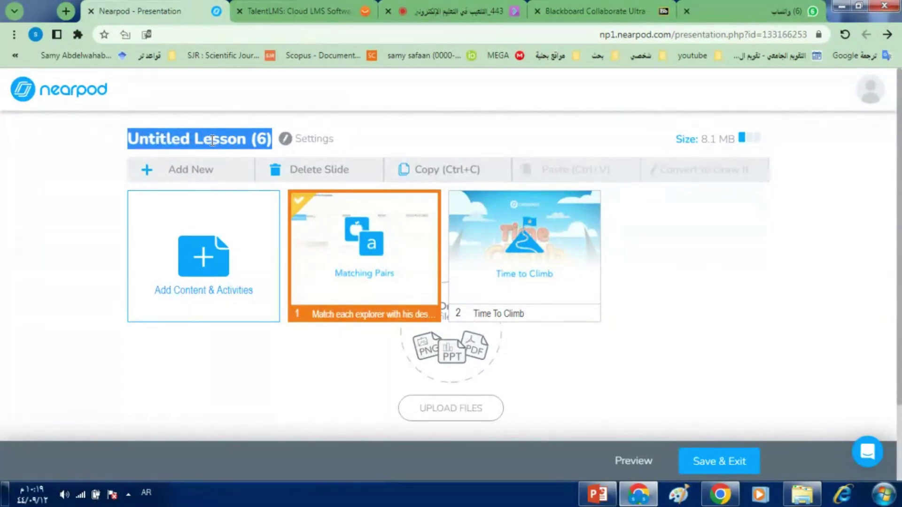
pyautogui.click(310, 142)
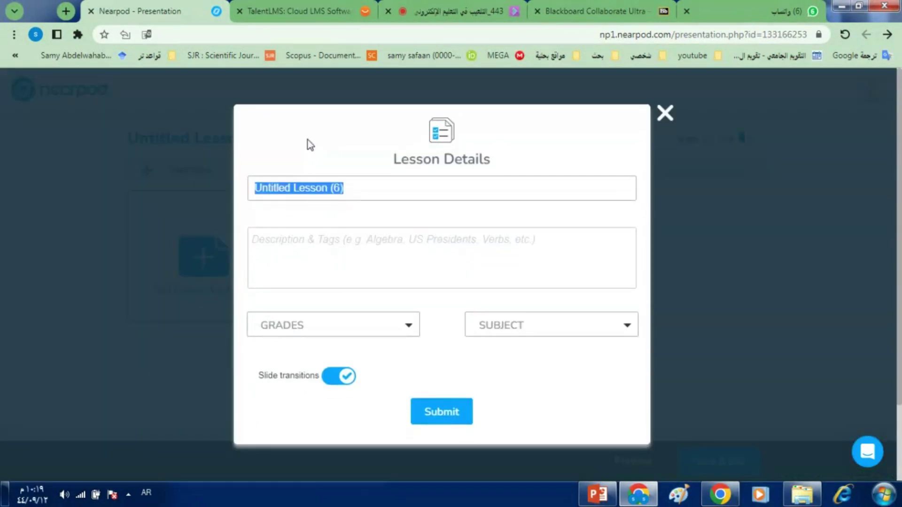